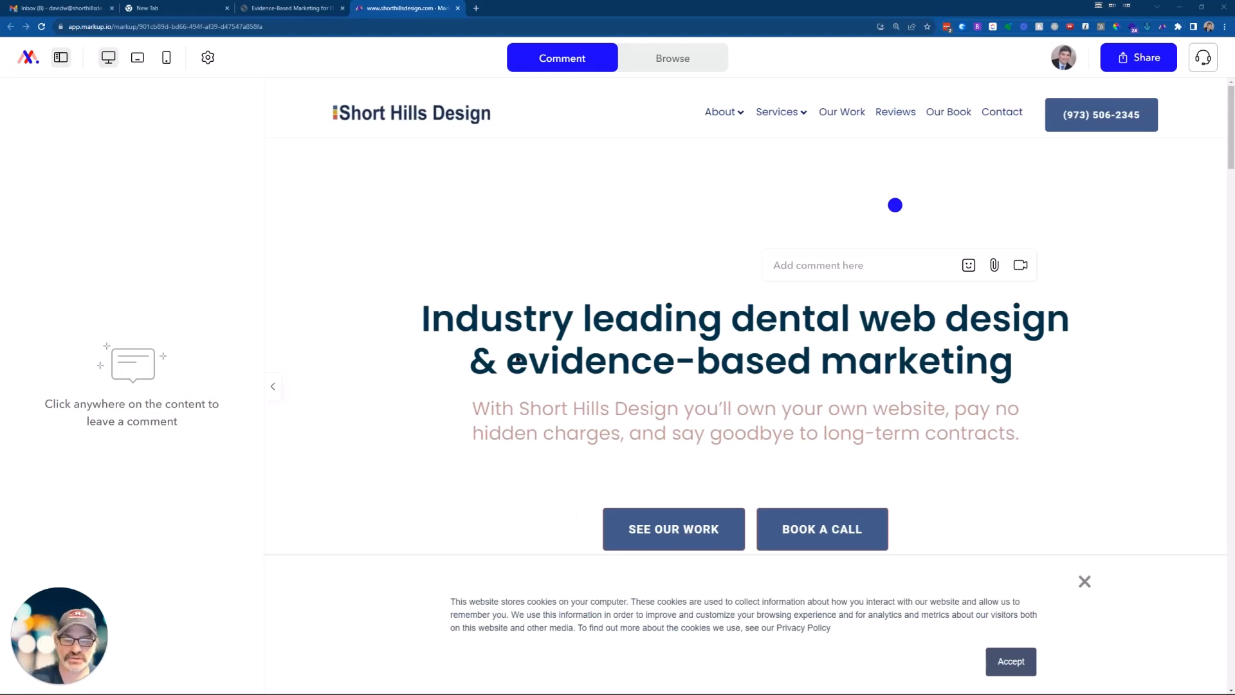
click(60, 57)
click(60, 57)
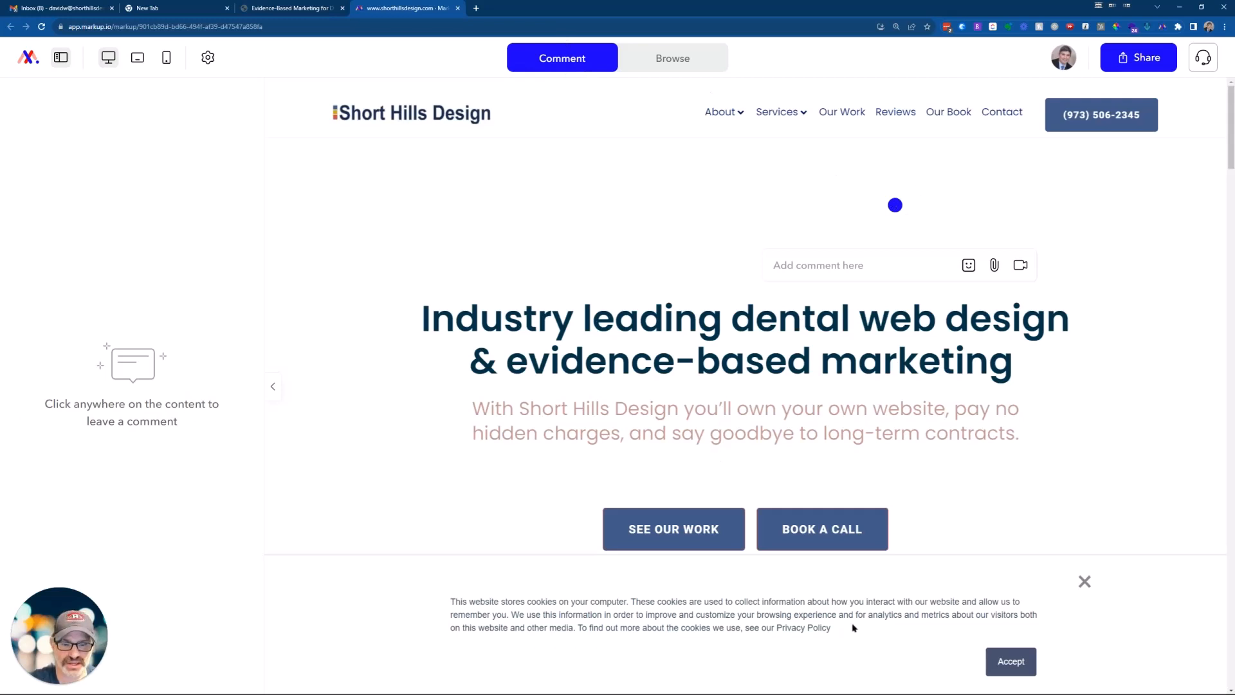
- Browse to the site's Our Work portfolio page and switch back to comment mode
click(682, 63)
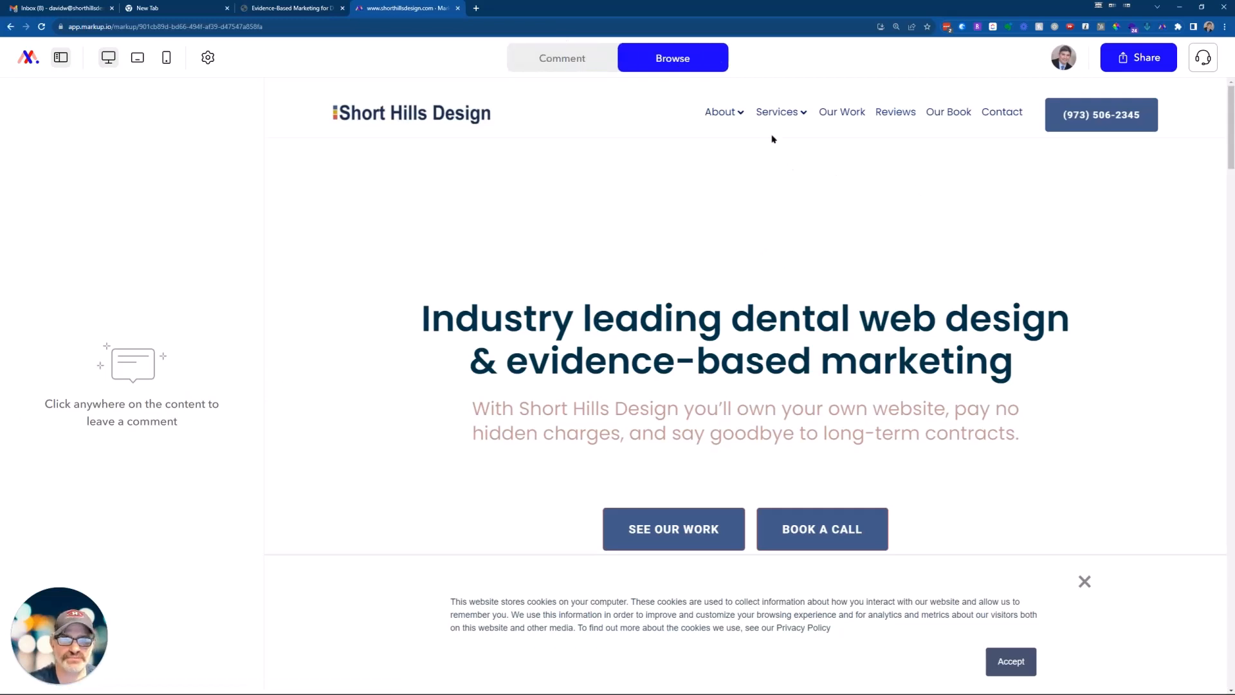
mouse_move(775, 118)
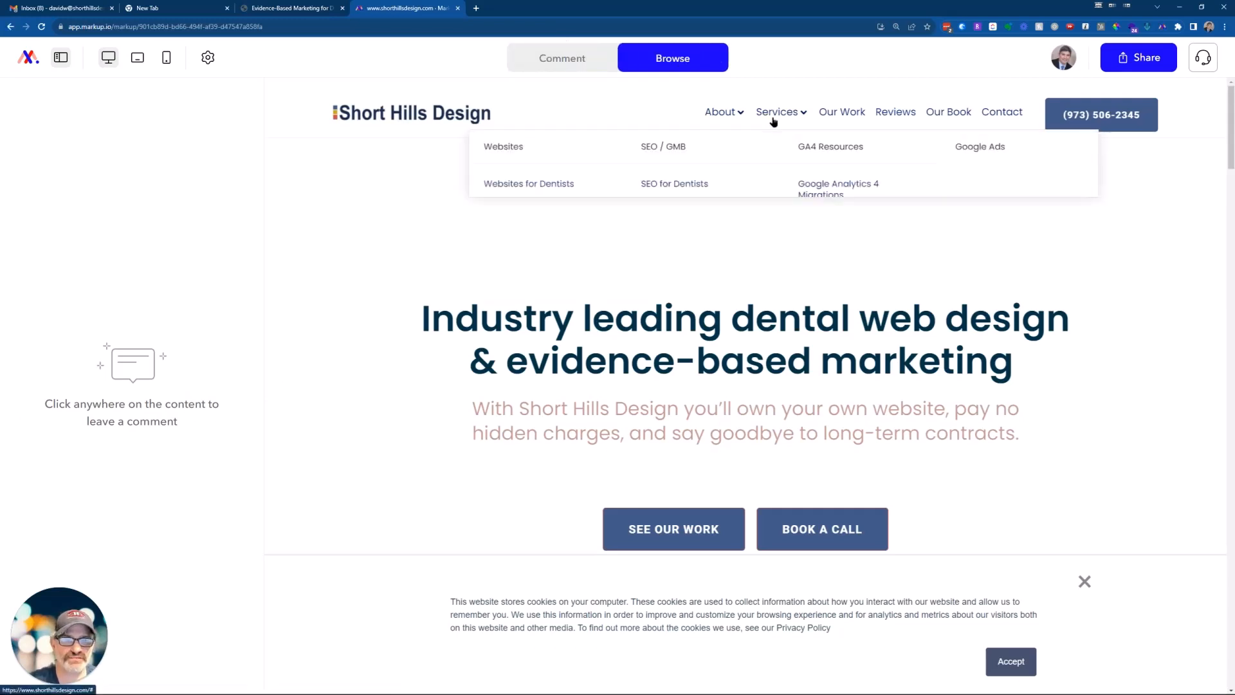
click(830, 120)
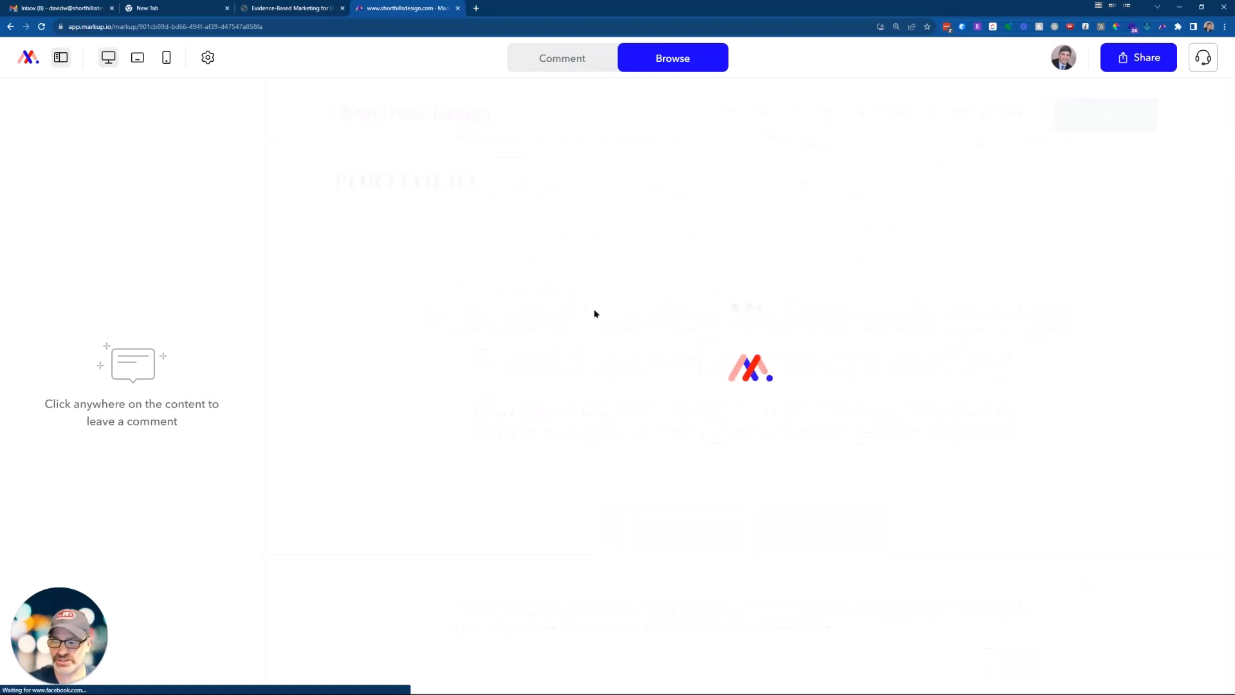
mouse_move(766, 118)
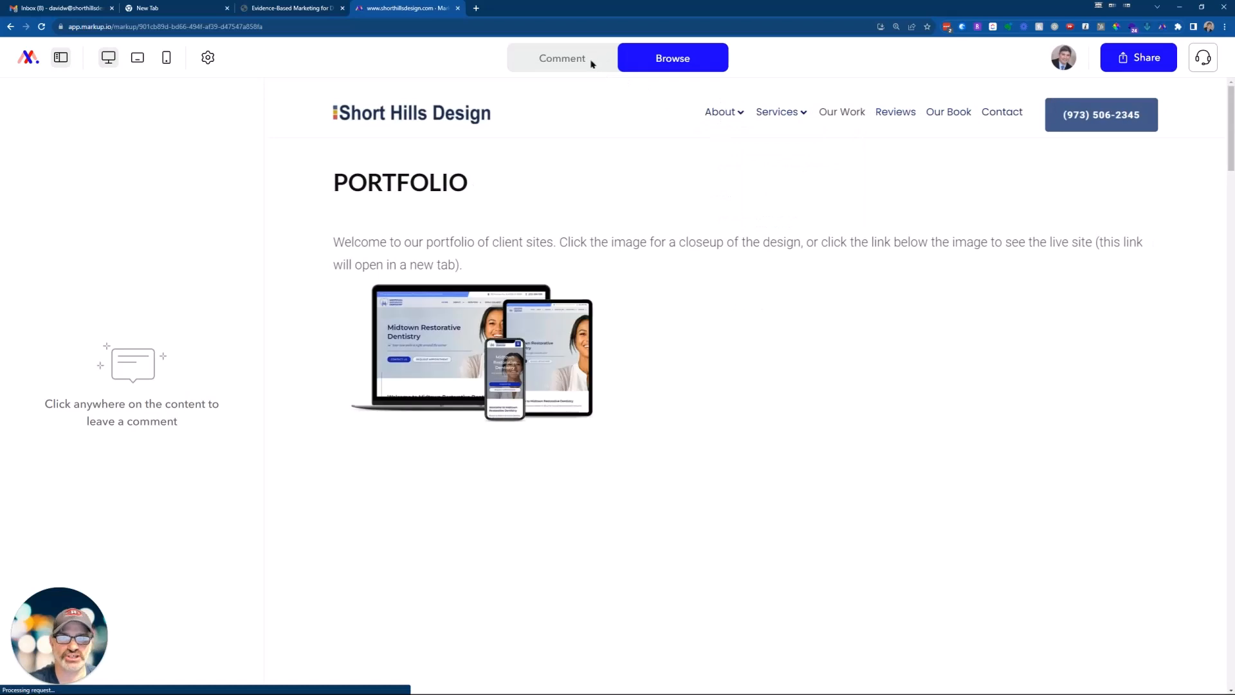
click(590, 65)
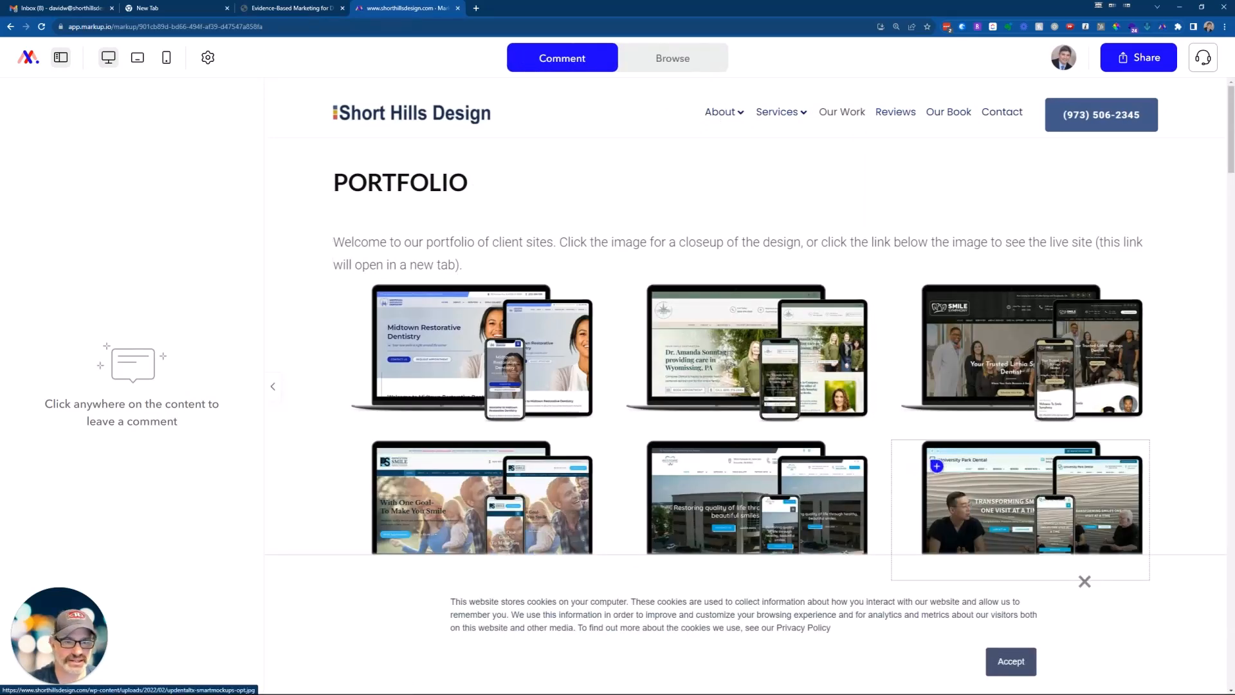
- Browse back to the Short Hills Design home page and accept the cookie notice
click(652, 64)
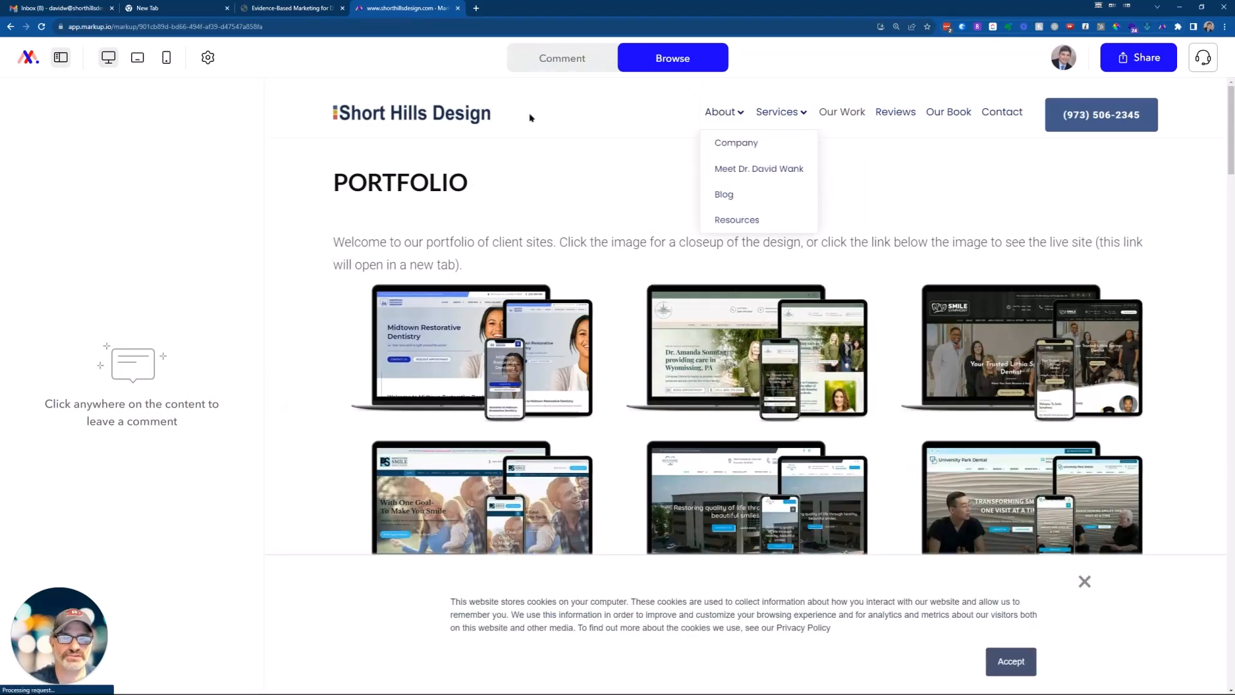
click(368, 114)
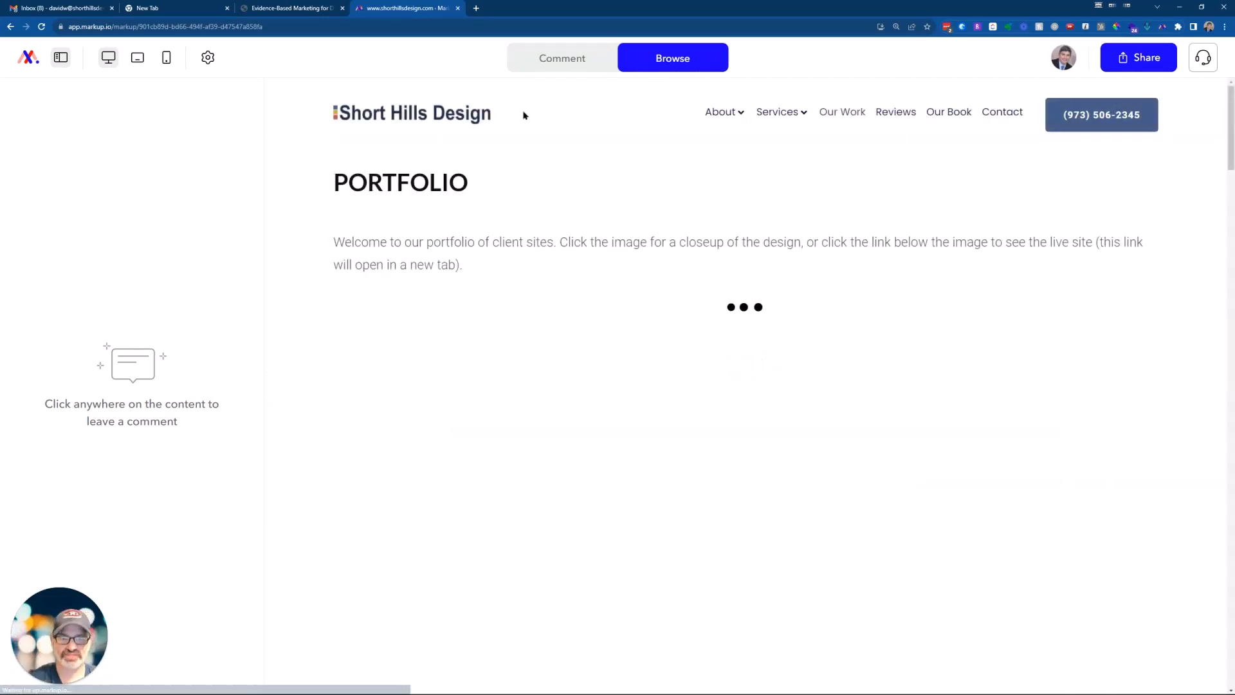
click(461, 106)
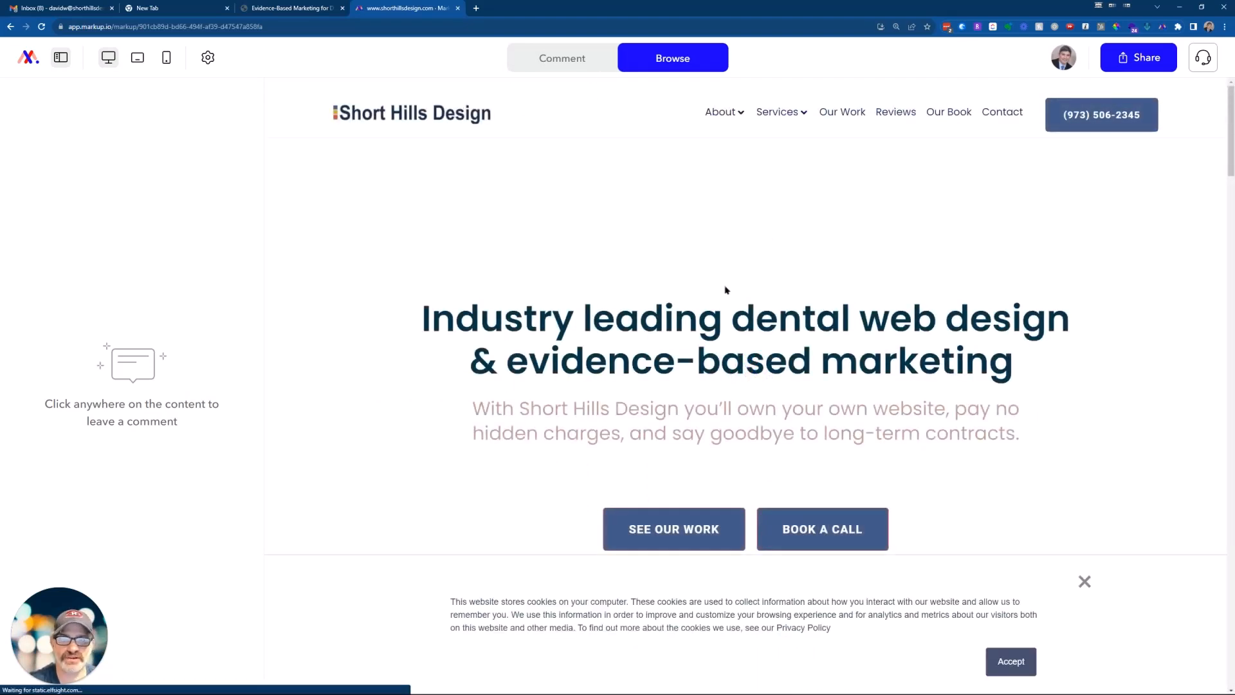
click(1009, 666)
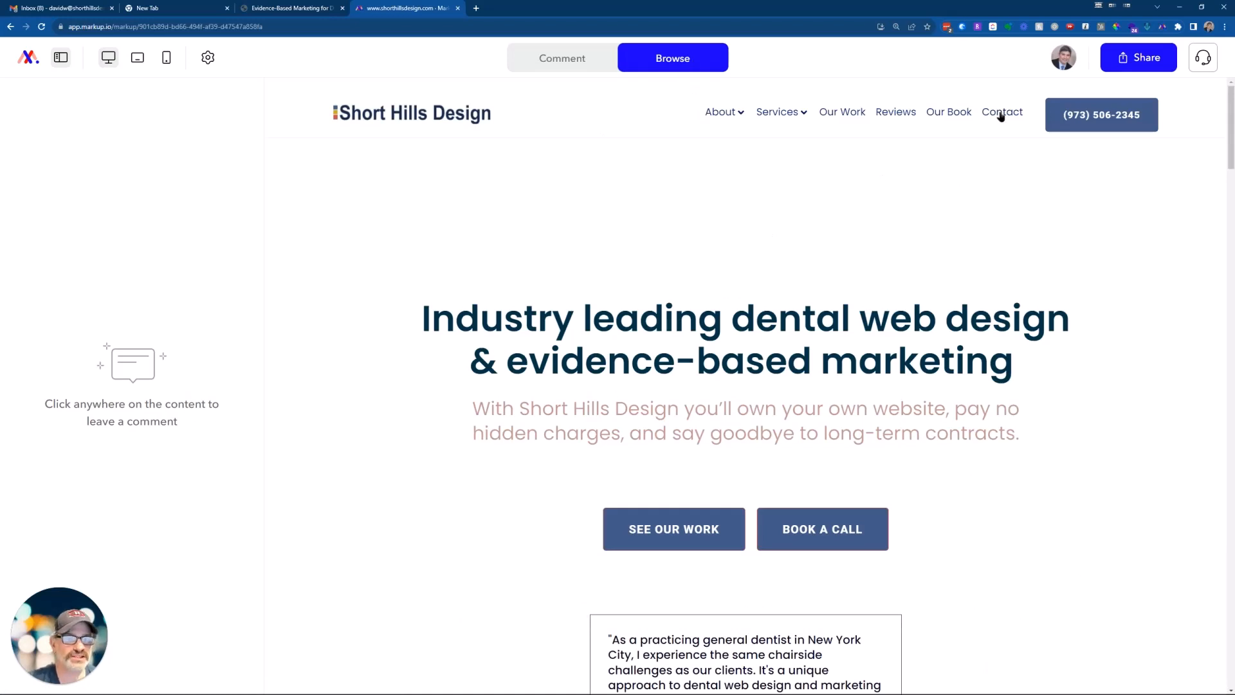
- Post the comment "please make this into a button" on the Contact link in the home page's navigation
click(562, 59)
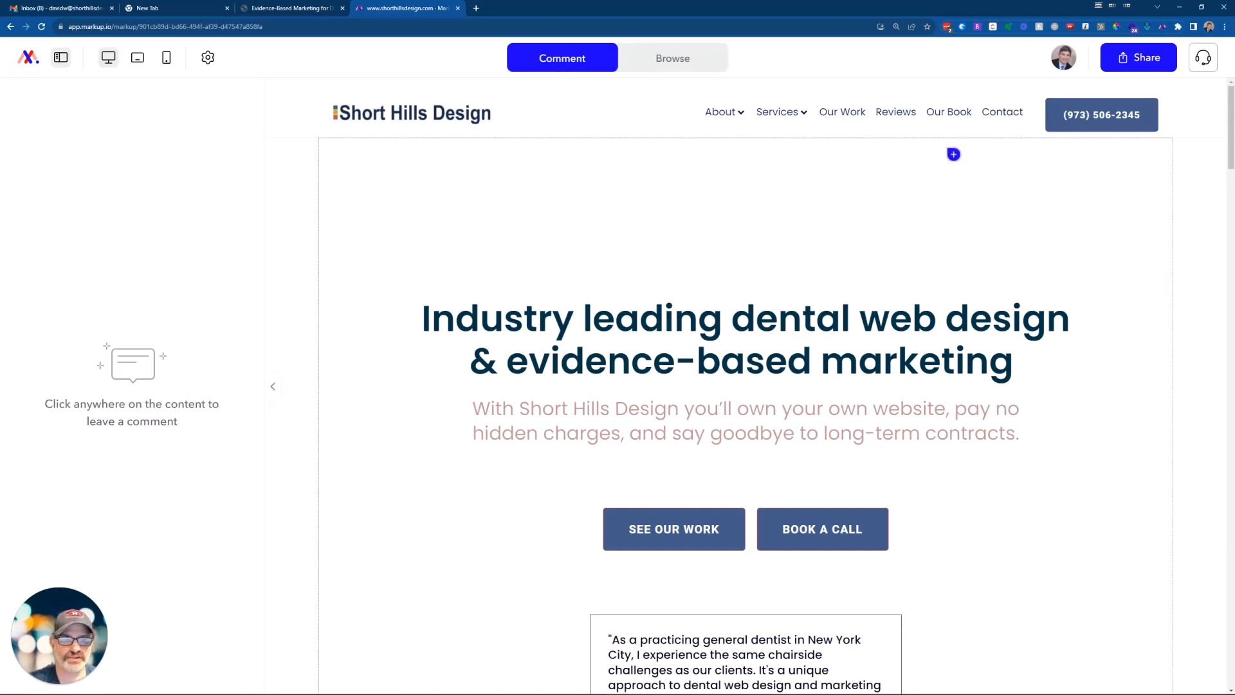
click(1009, 128)
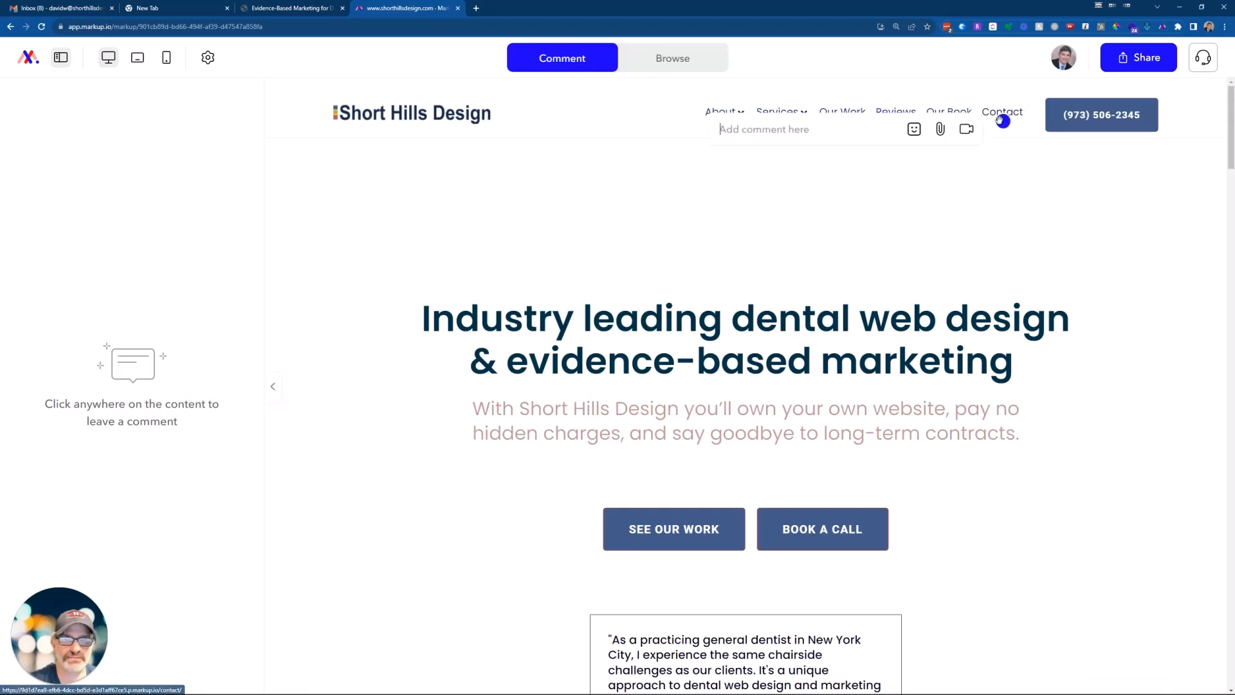
text(please ma)
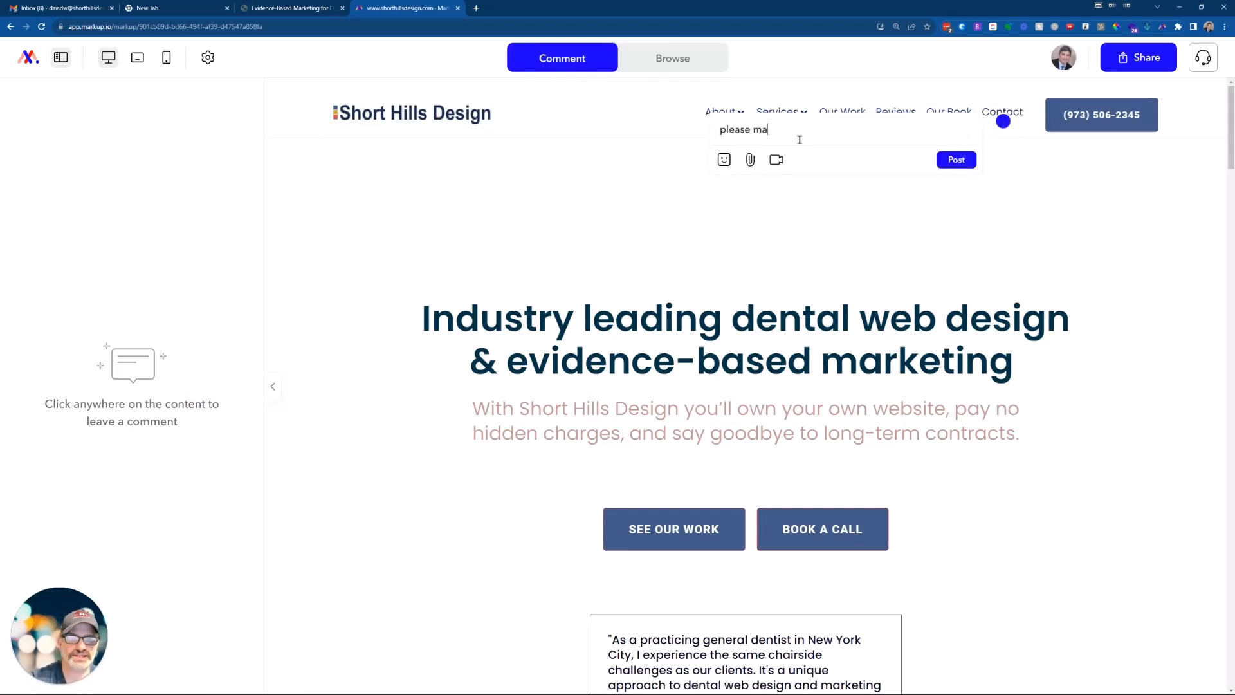
text(ke this into a button)
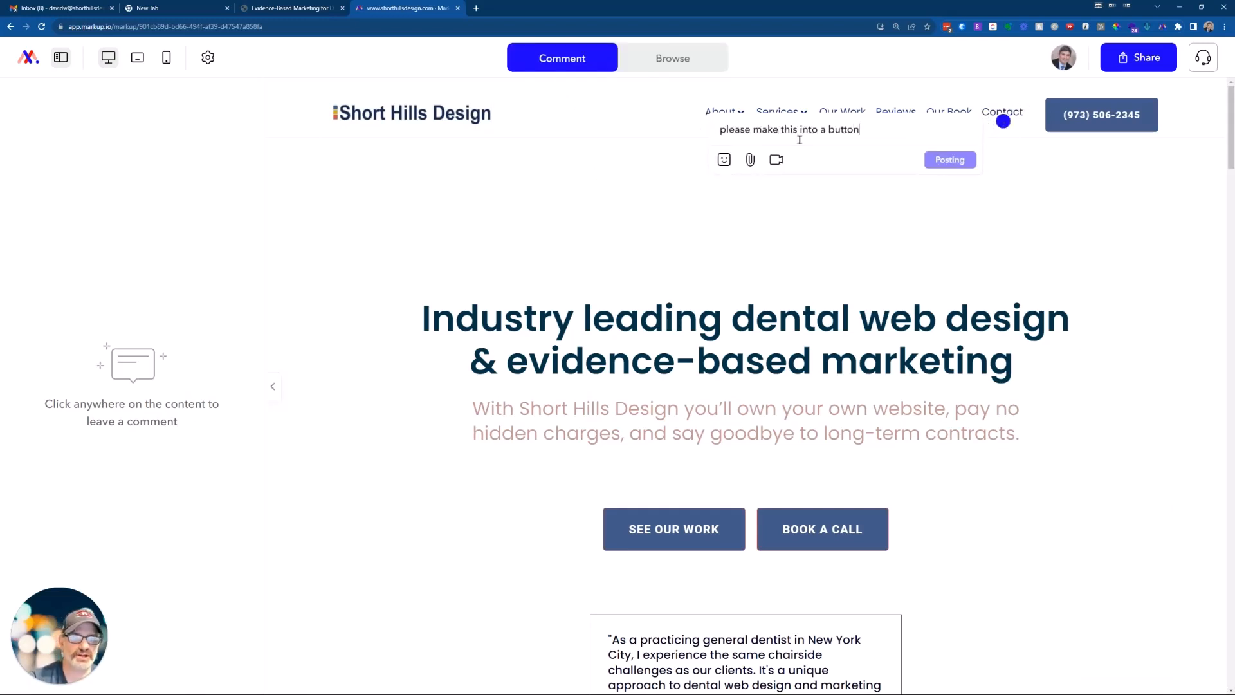
key(Return)
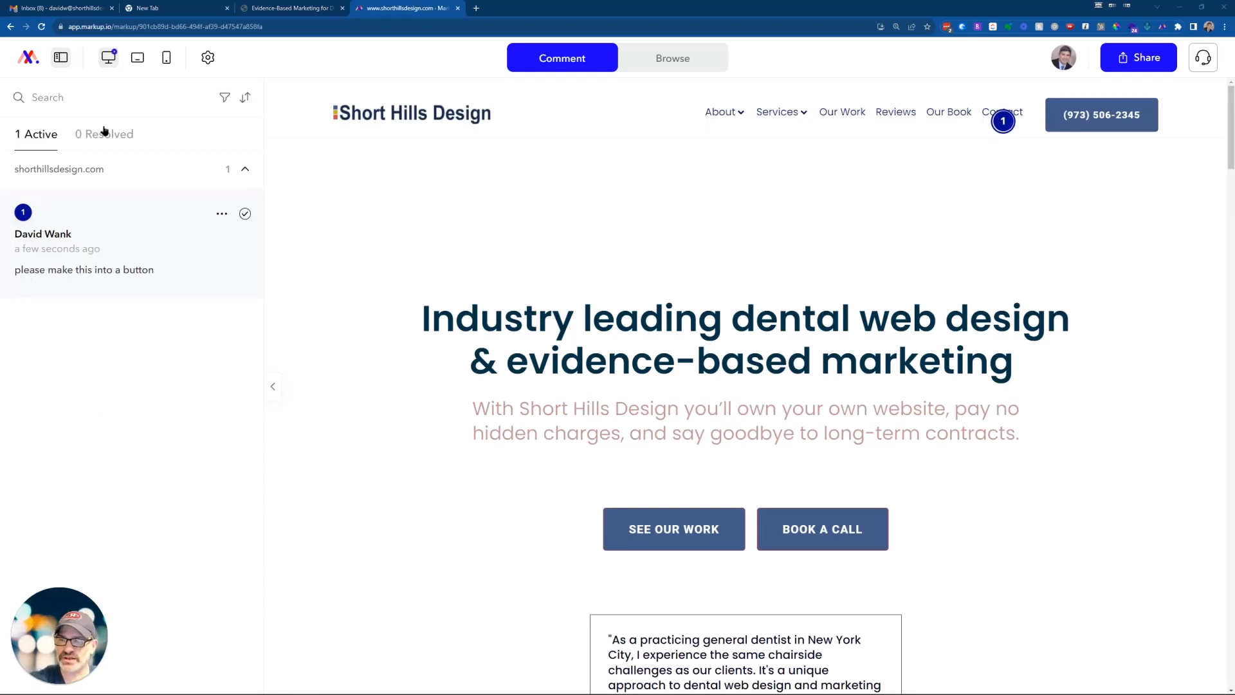
- Post the comment "we now have 22 5 stars please update" on the Google review rating line of the home page
scroll(764, 245, down, 7)
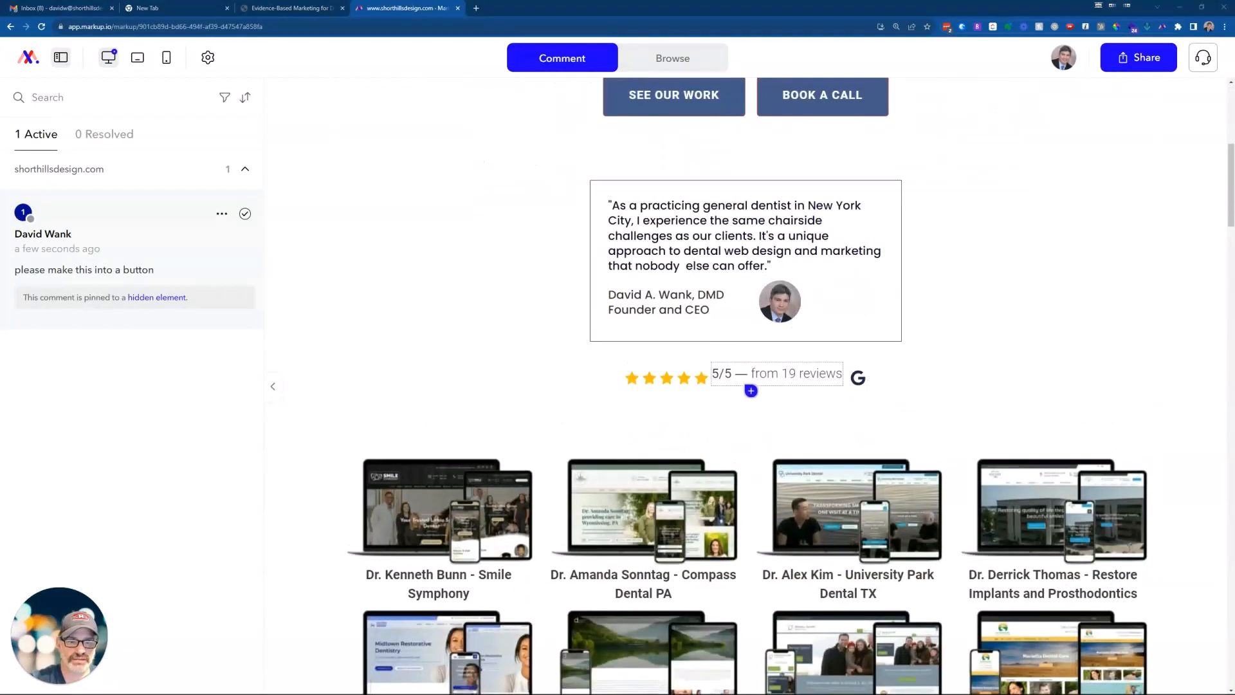
click(807, 395)
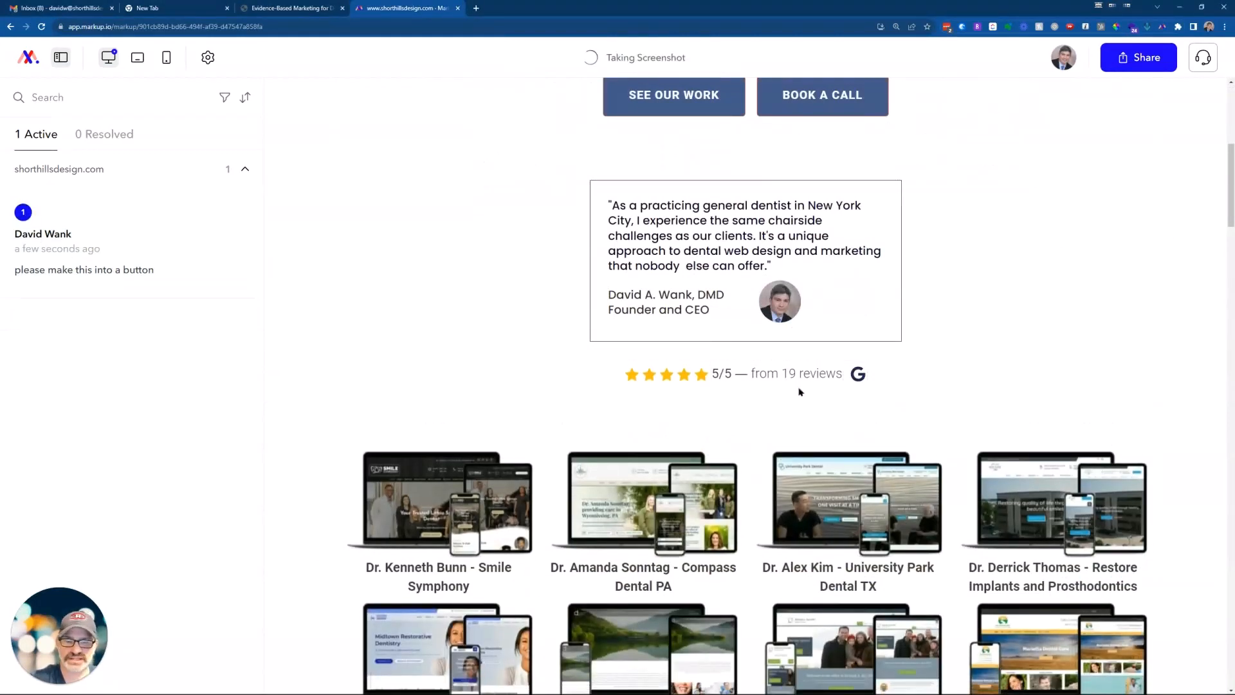
text(we noiw)
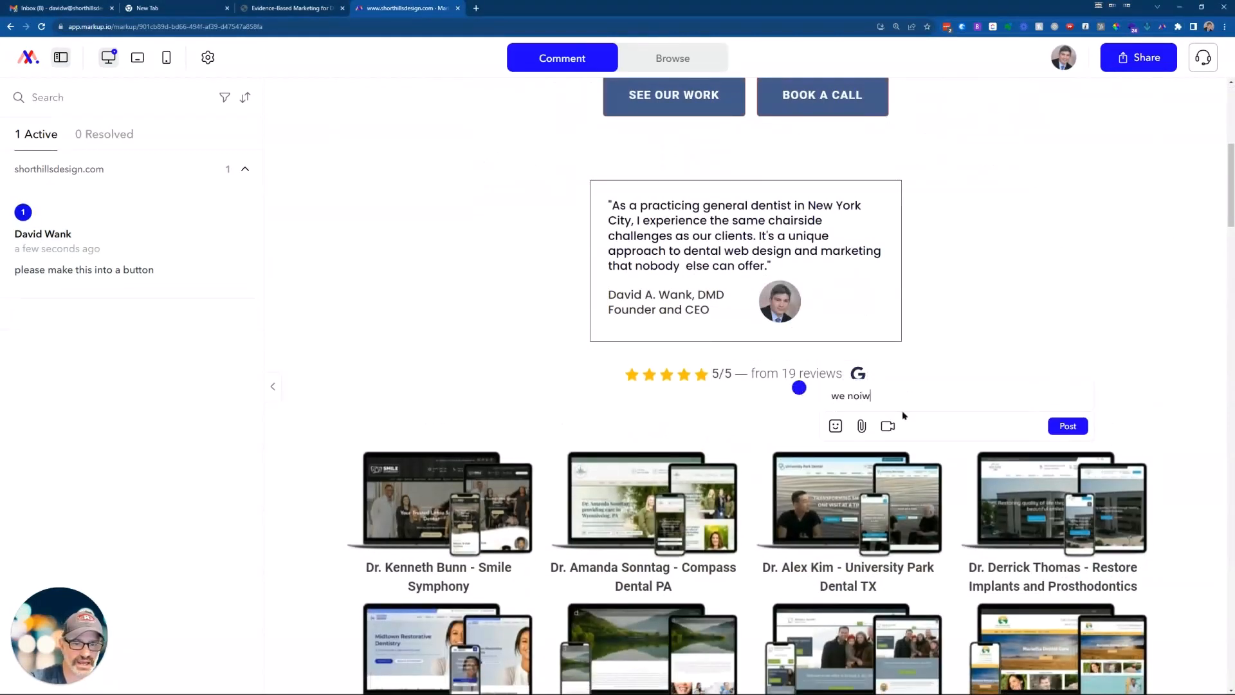
text(ghave 22 5 stars)
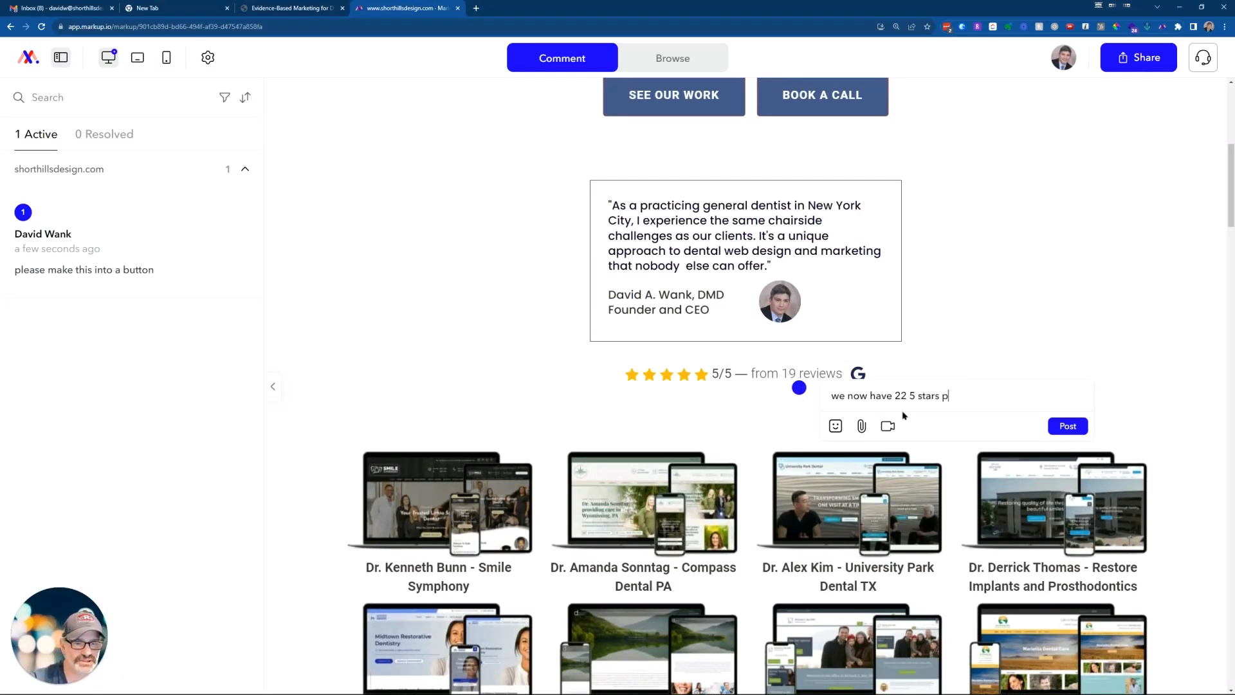
text(pdate)
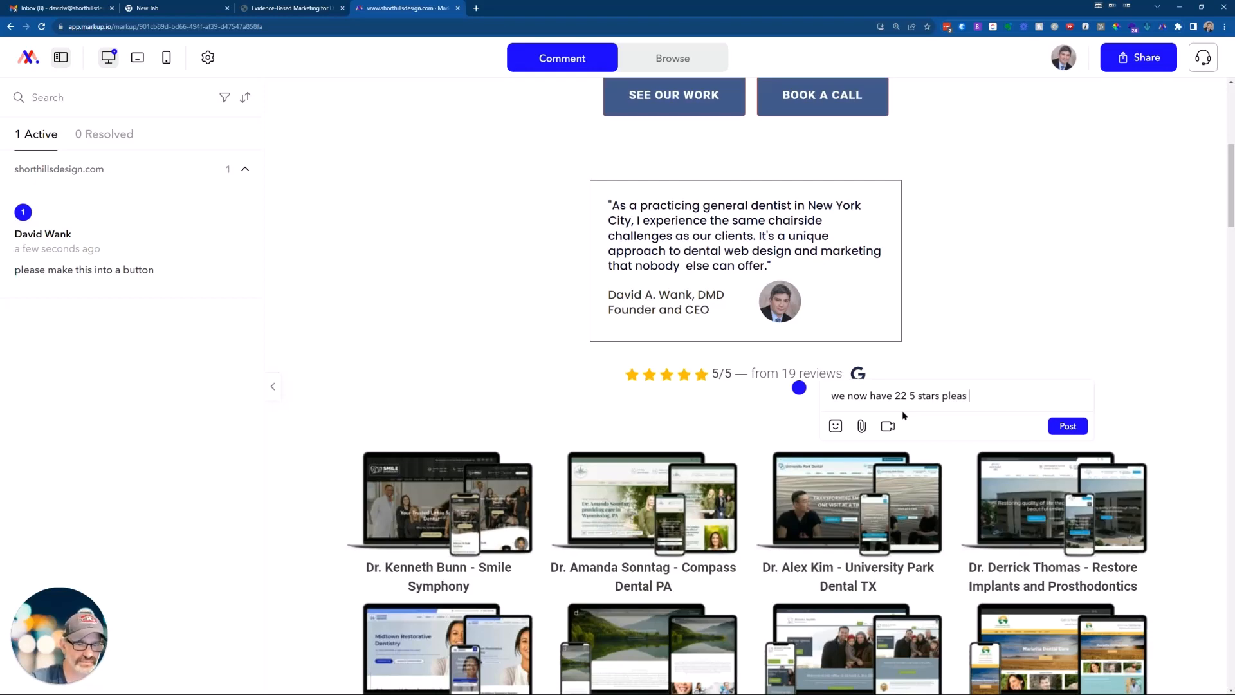
text(e update)
click(1070, 426)
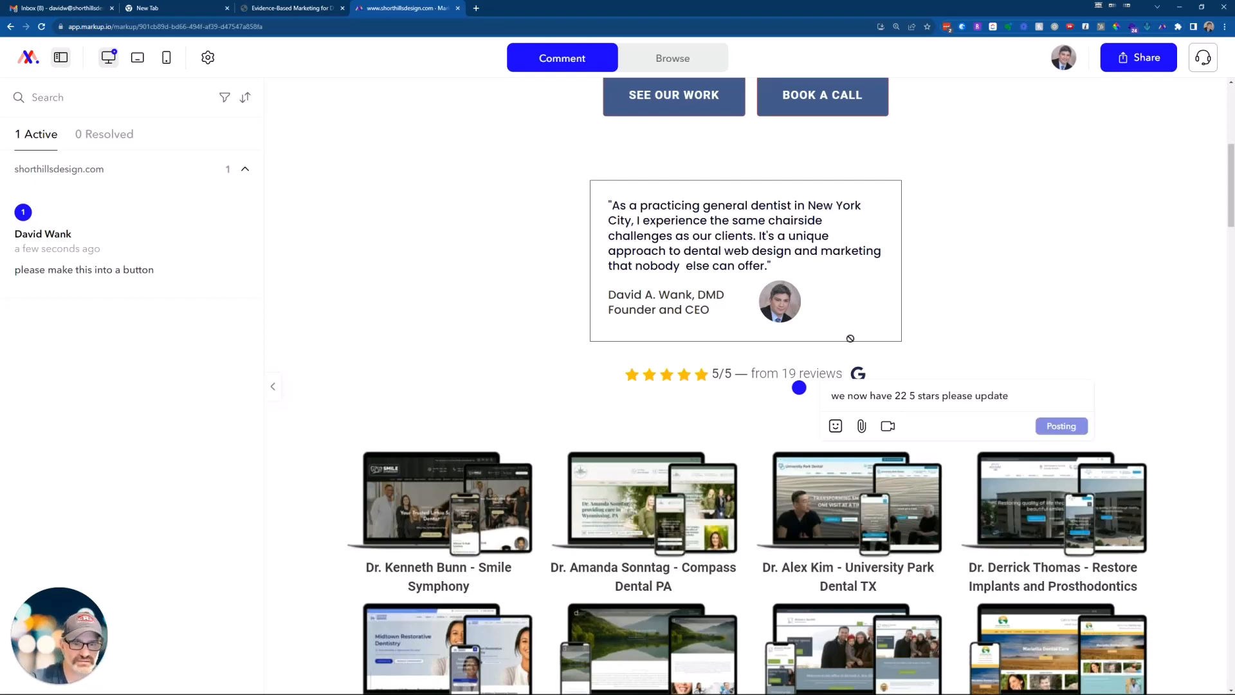
- Switch to browse mode and open the Dental Website Hosting page listed under the site's Services
scroll(1056, 211, up, 7)
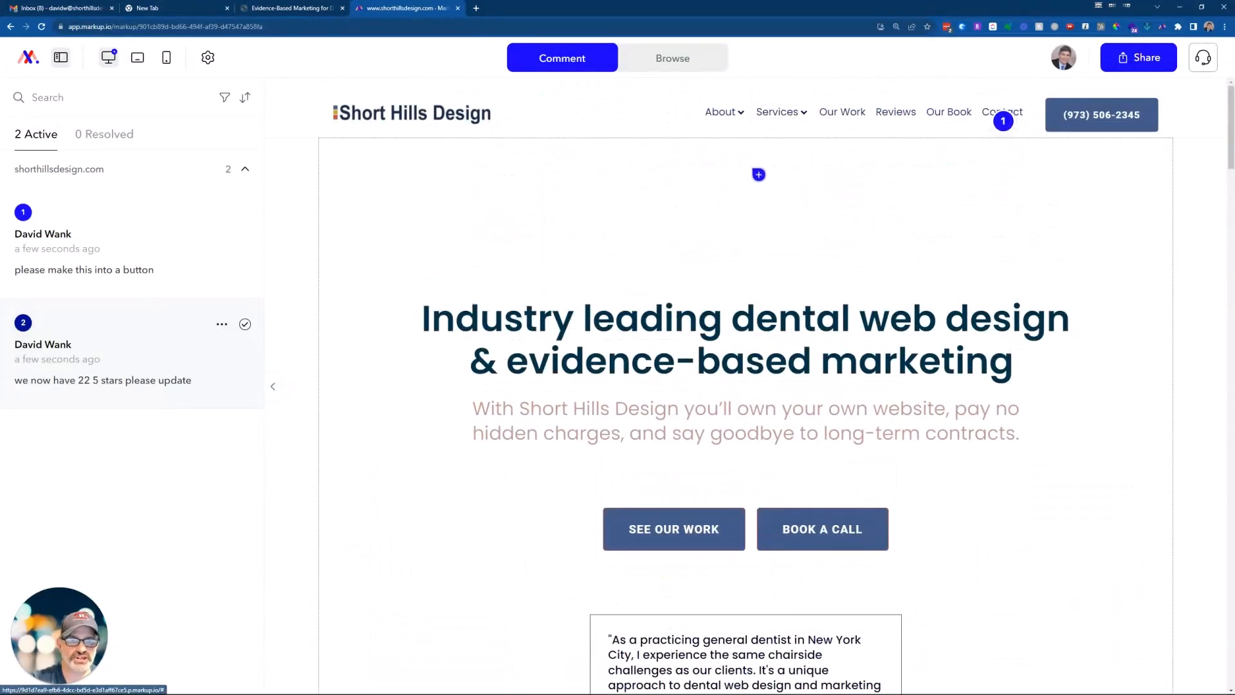
click(673, 60)
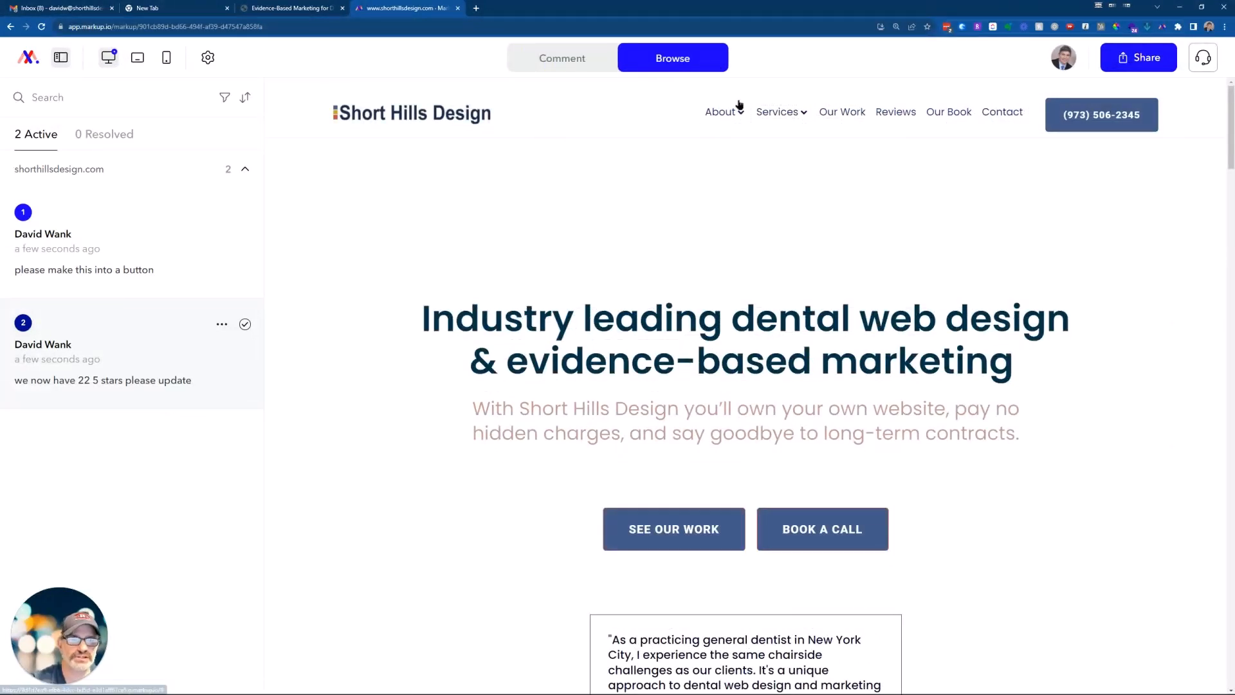
mouse_move(782, 112)
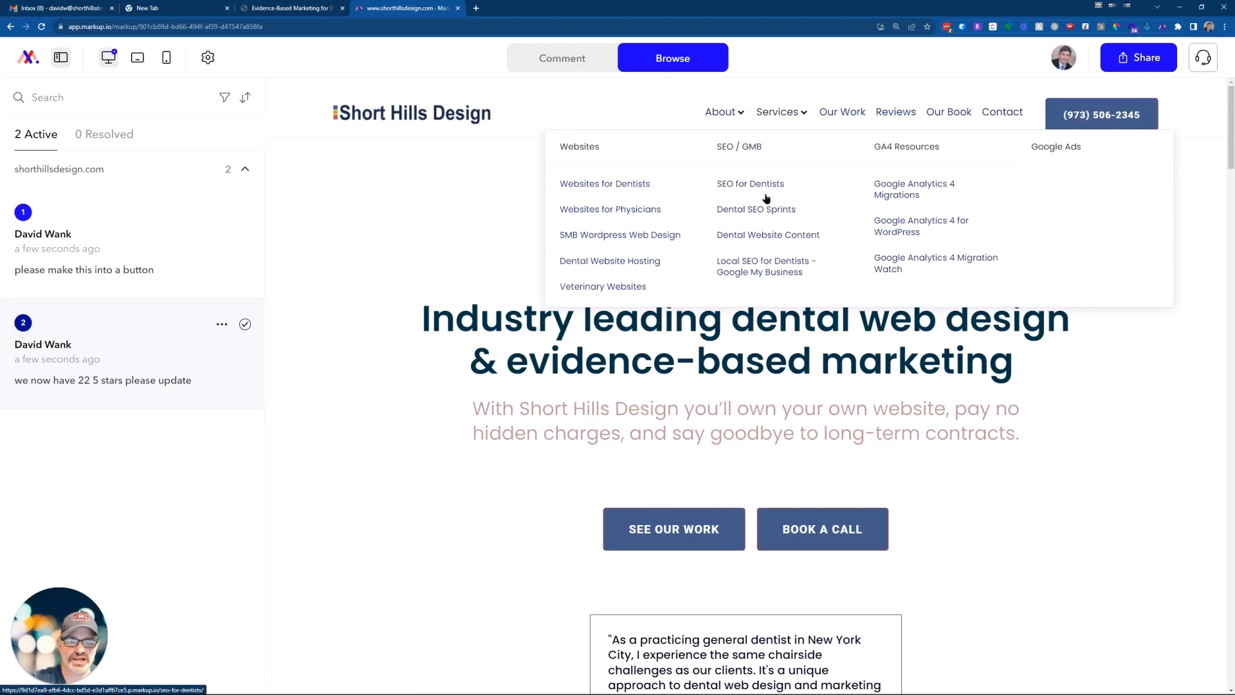
click(603, 264)
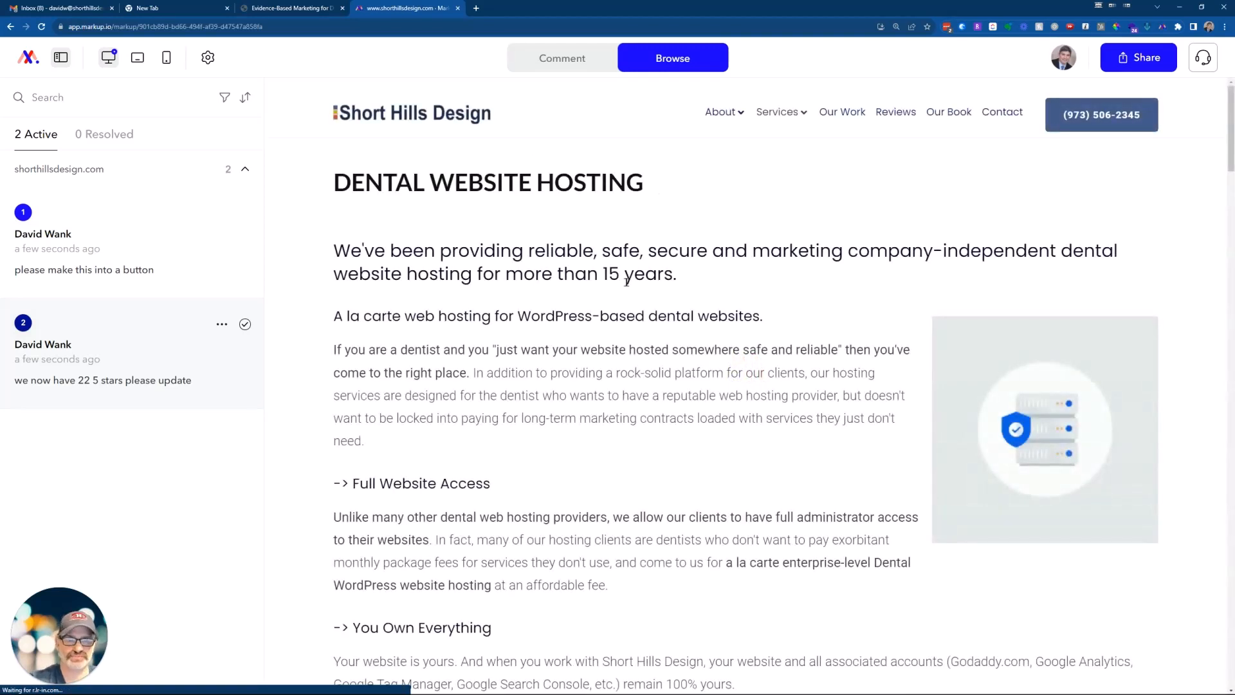
- Post the comment "plese change ABC to XZT" on the SSL certificate paragraph of the Dental Website Hosting page
scroll(627, 281, down, 12)
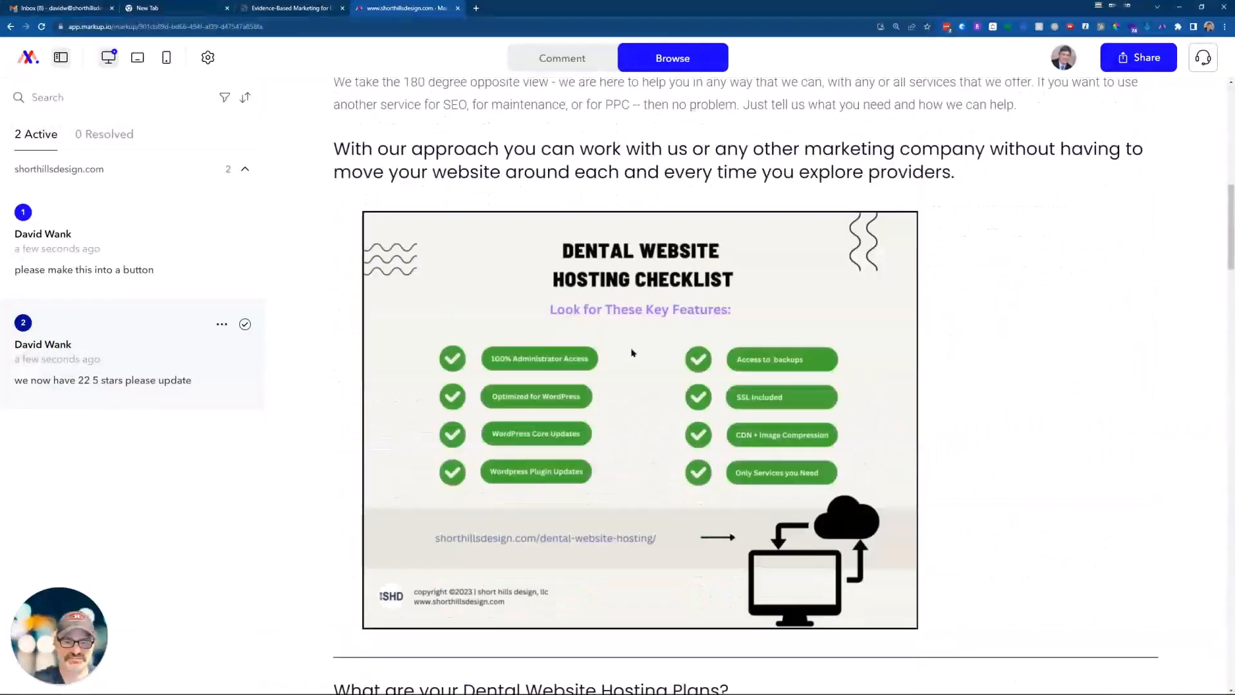
scroll(618, 341, down, 5)
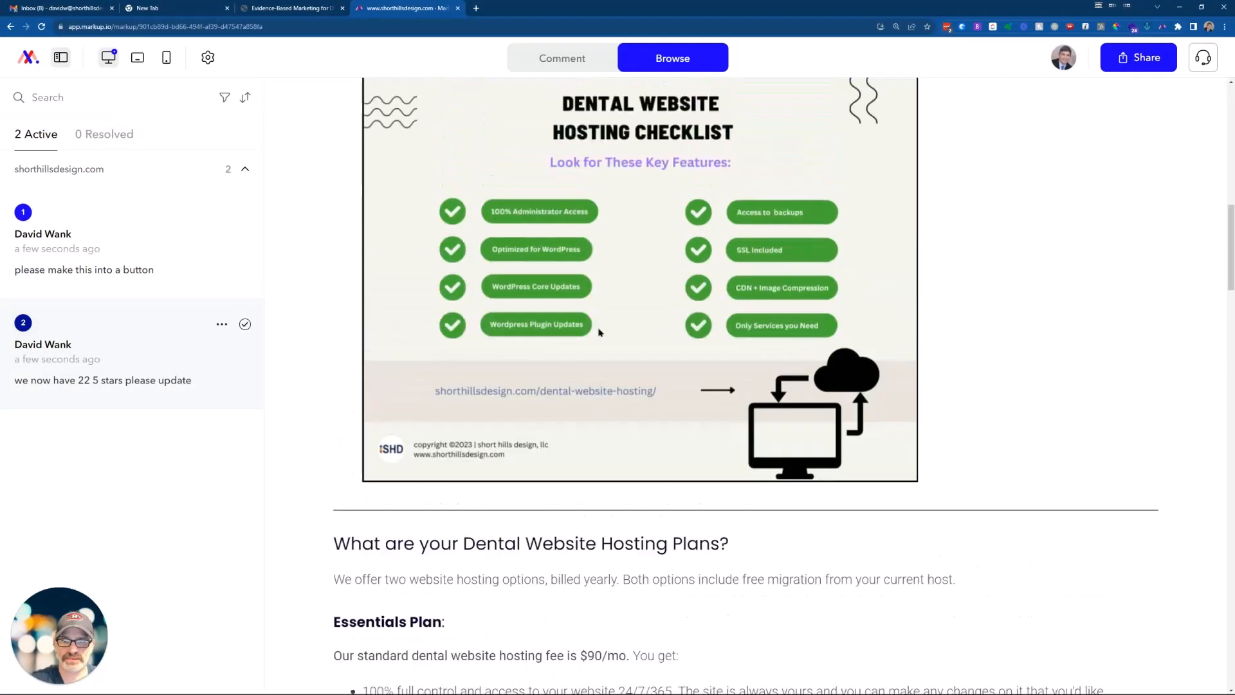
scroll(602, 341, down, 9)
scroll(605, 354, down, 15)
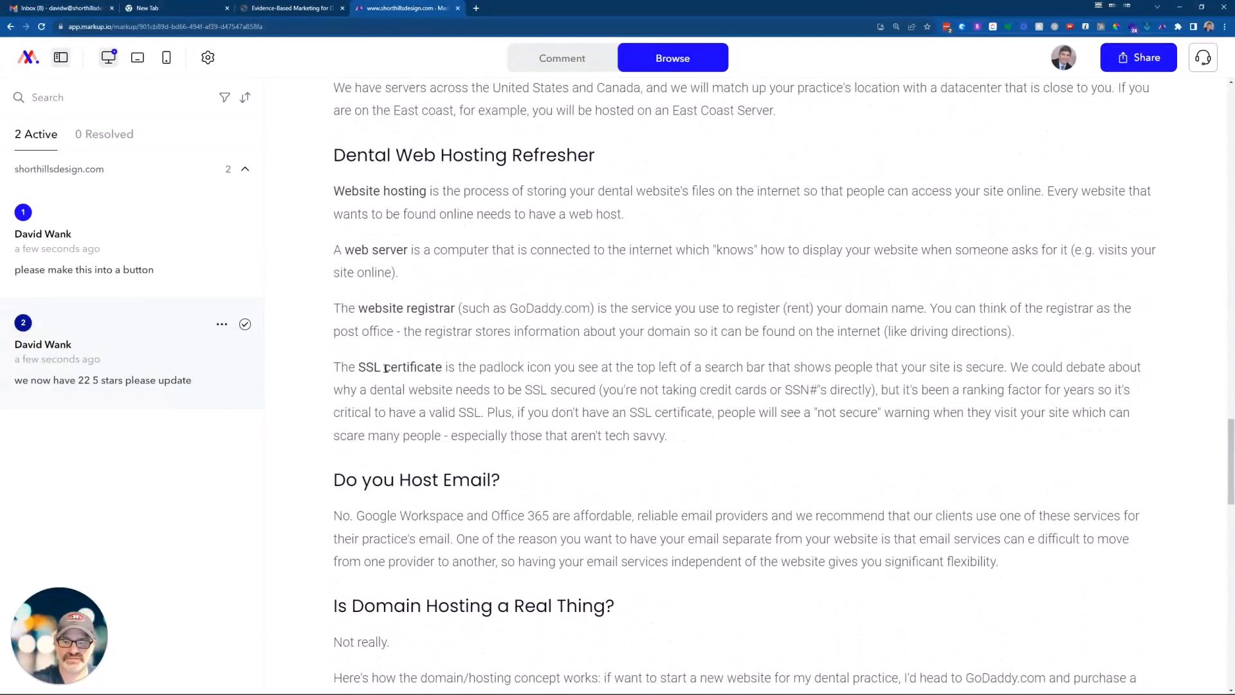
click(531, 61)
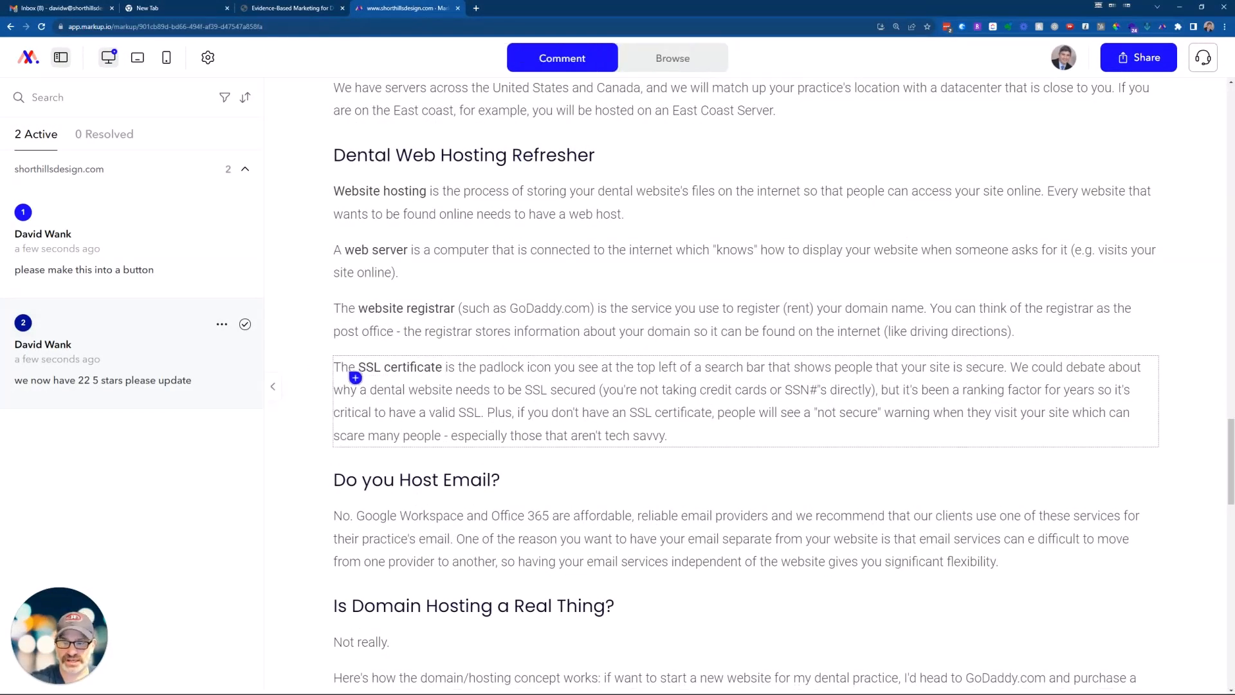
click(426, 378)
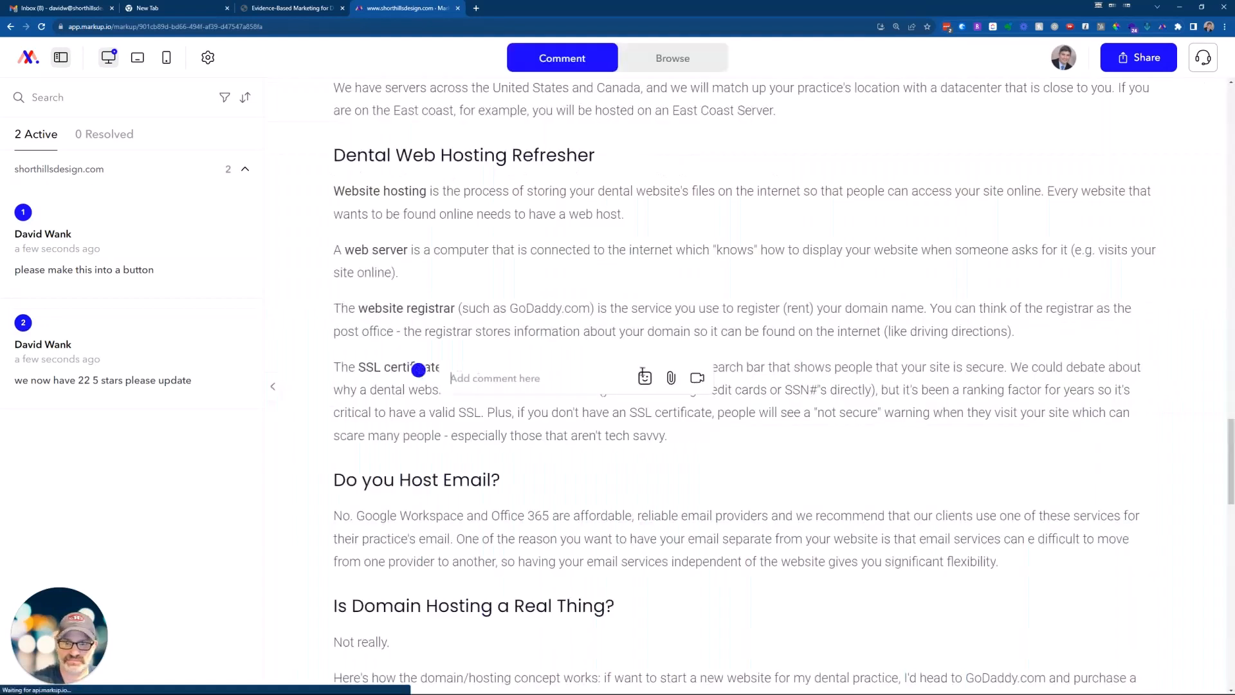
text(ple)
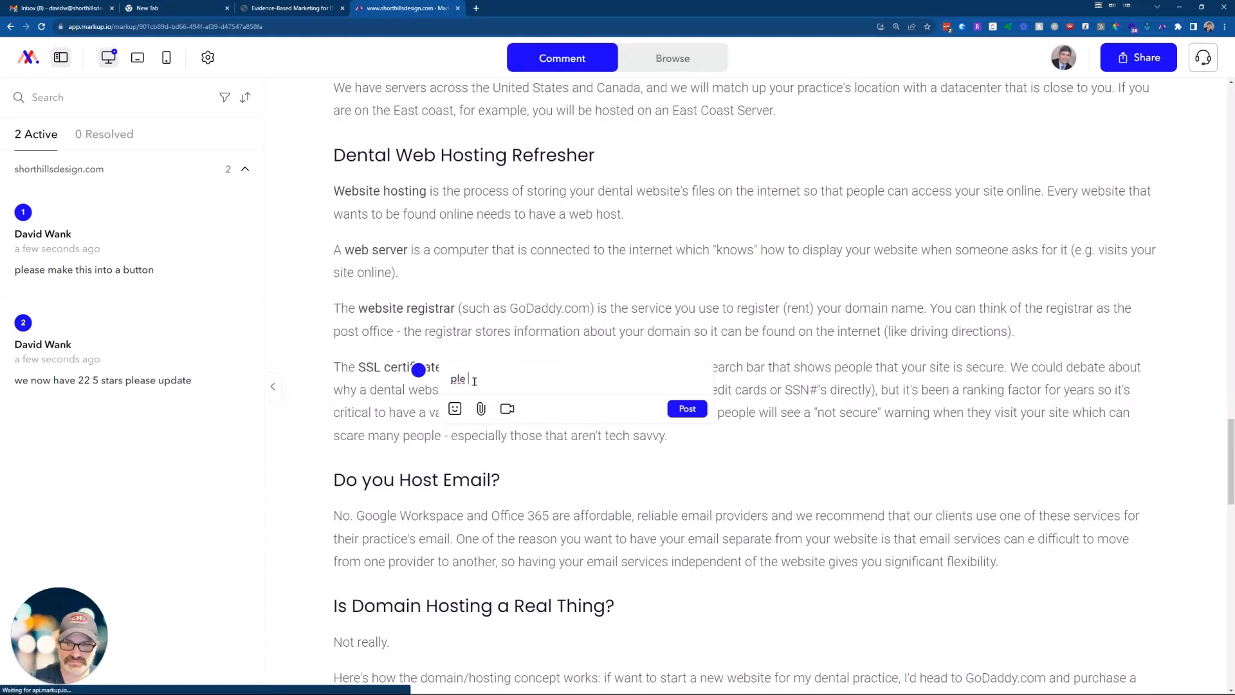
text(se can)
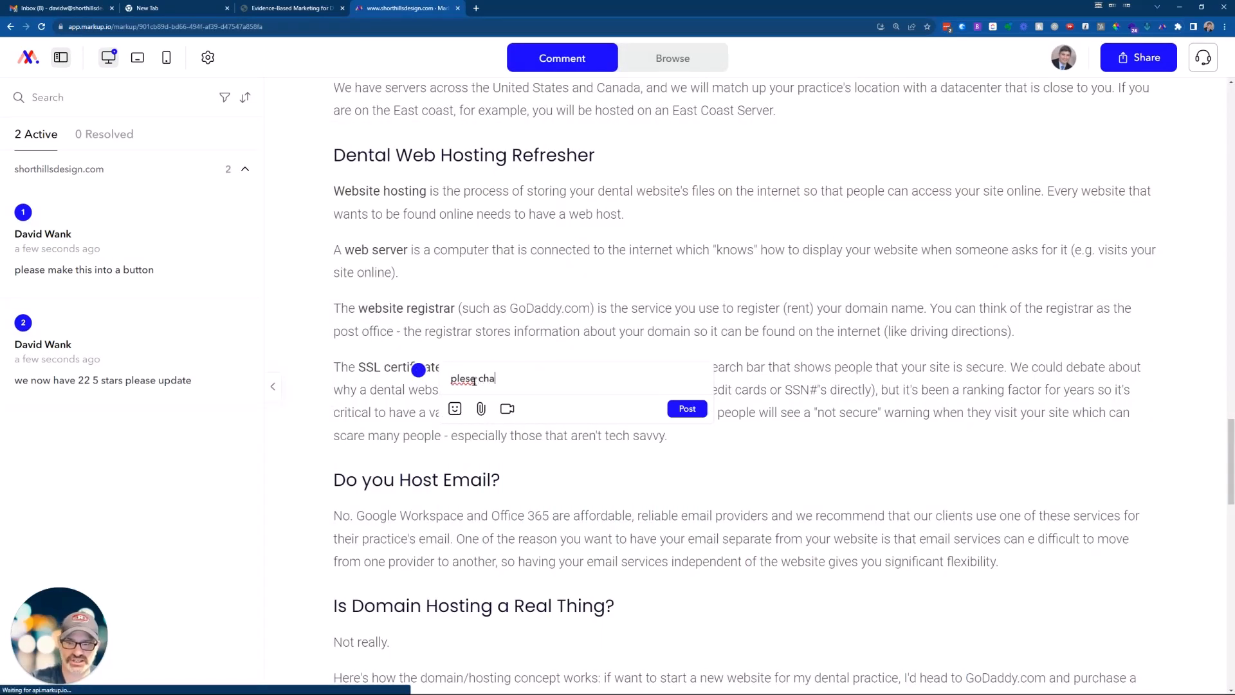
text(nge ABHC)
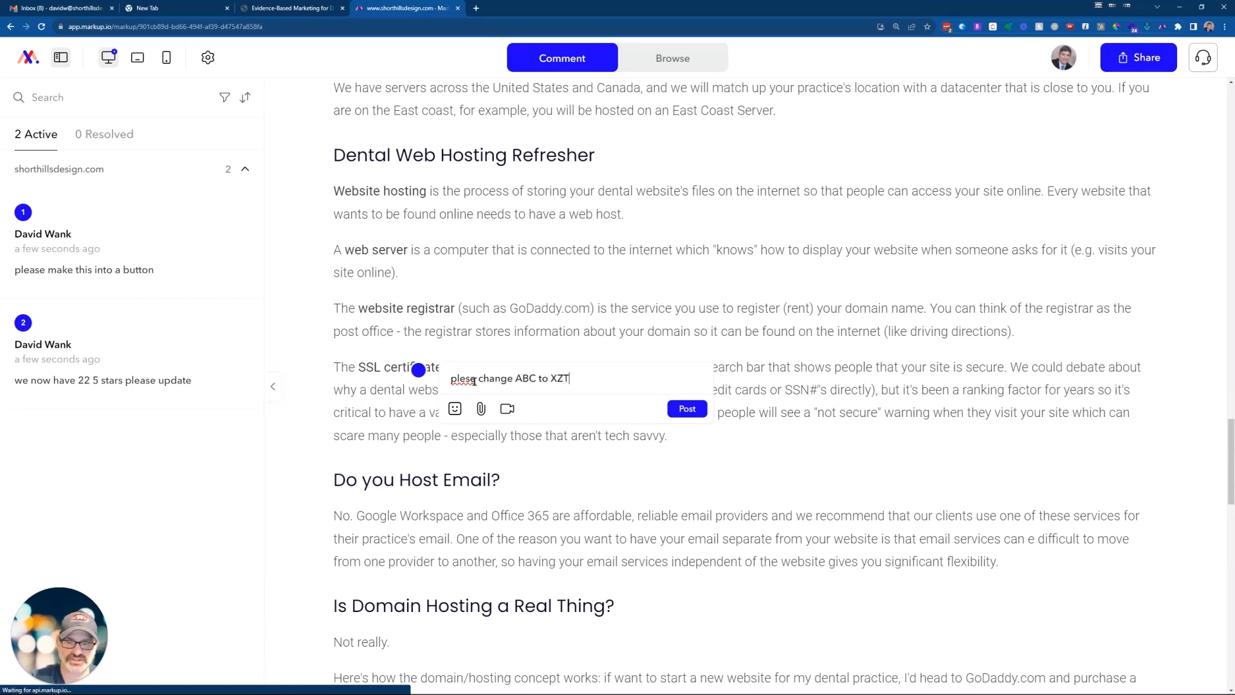
click(686, 409)
scroll(972, 306, up, 10)
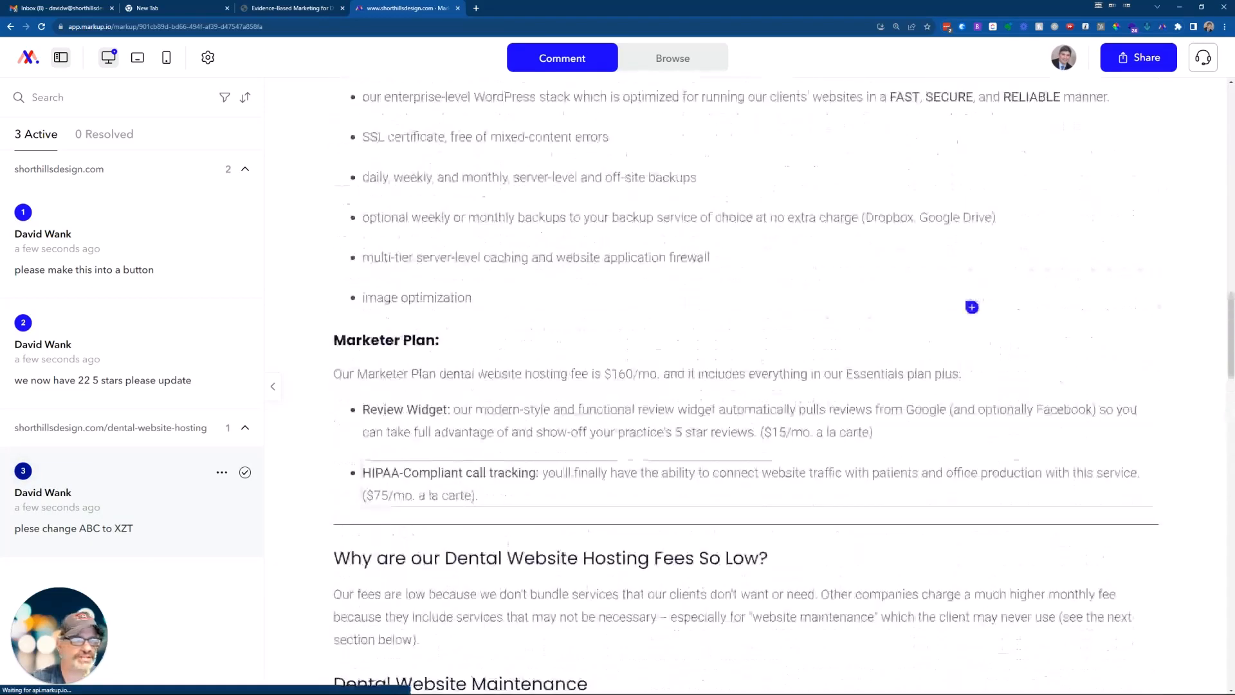
scroll(972, 307, up, 15)
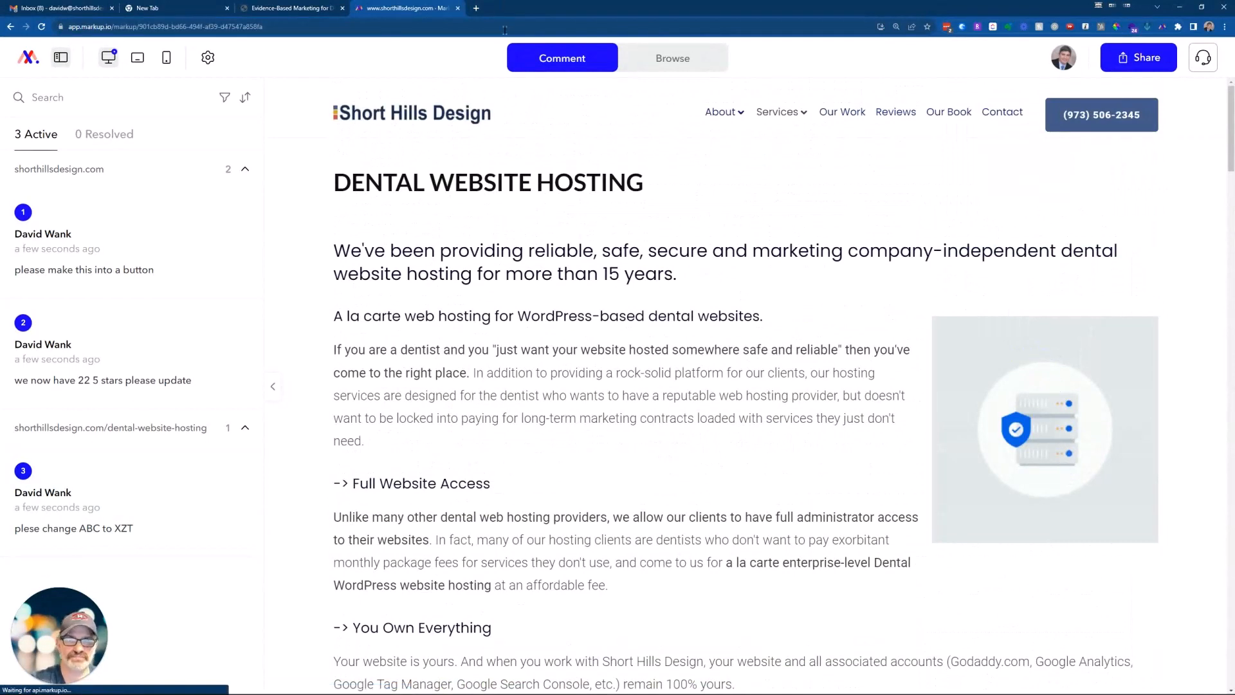
- Start a comment on the server illustration of the Dental Website Hosting page with the text "wrong image. please change:"
click(1007, 413)
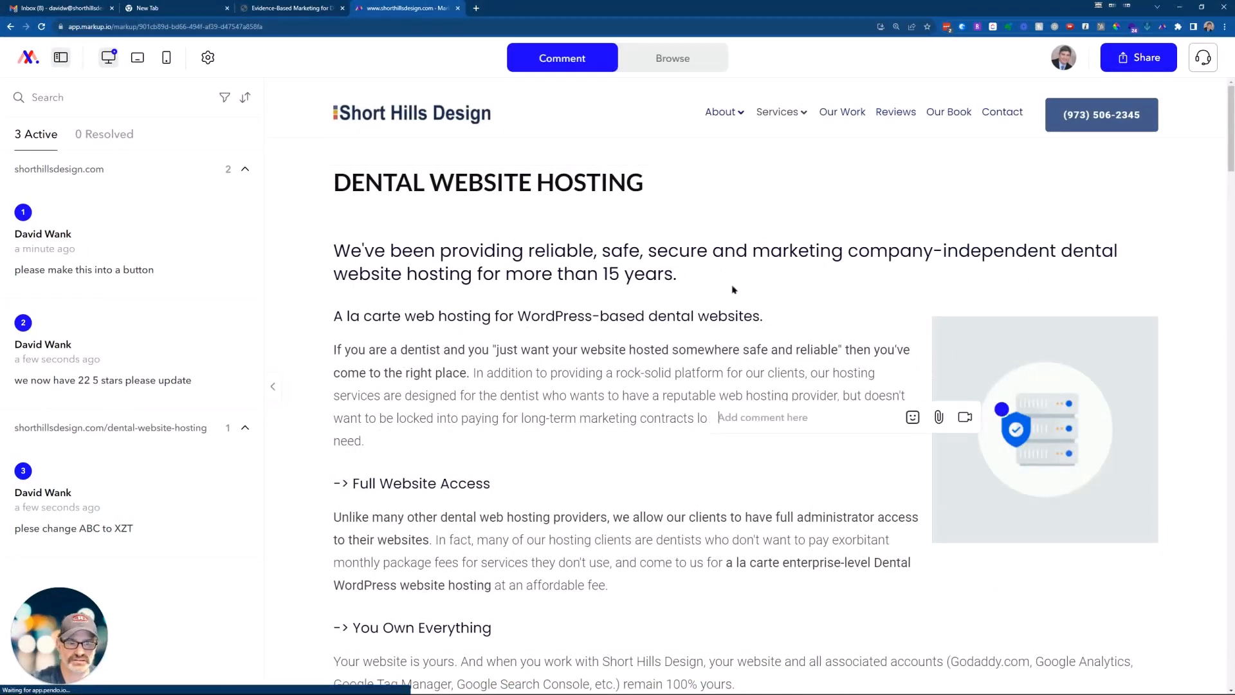
text(wrong image. pl)
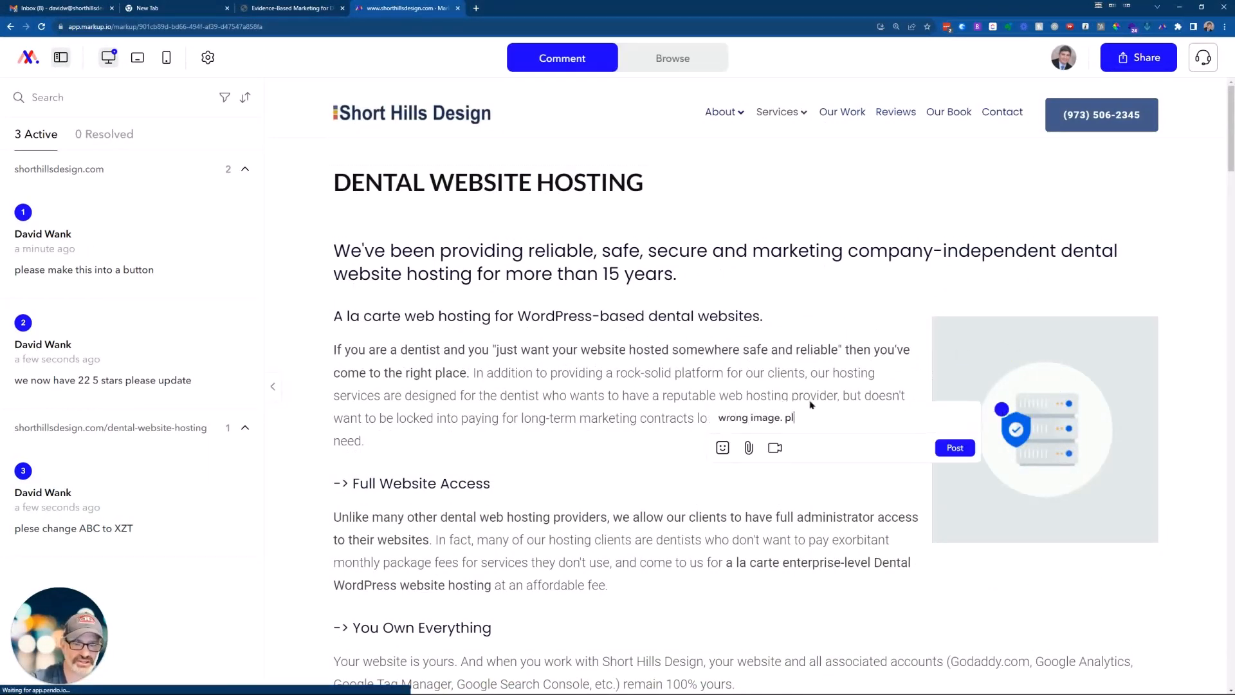
text(ease ch)
text(ange to)
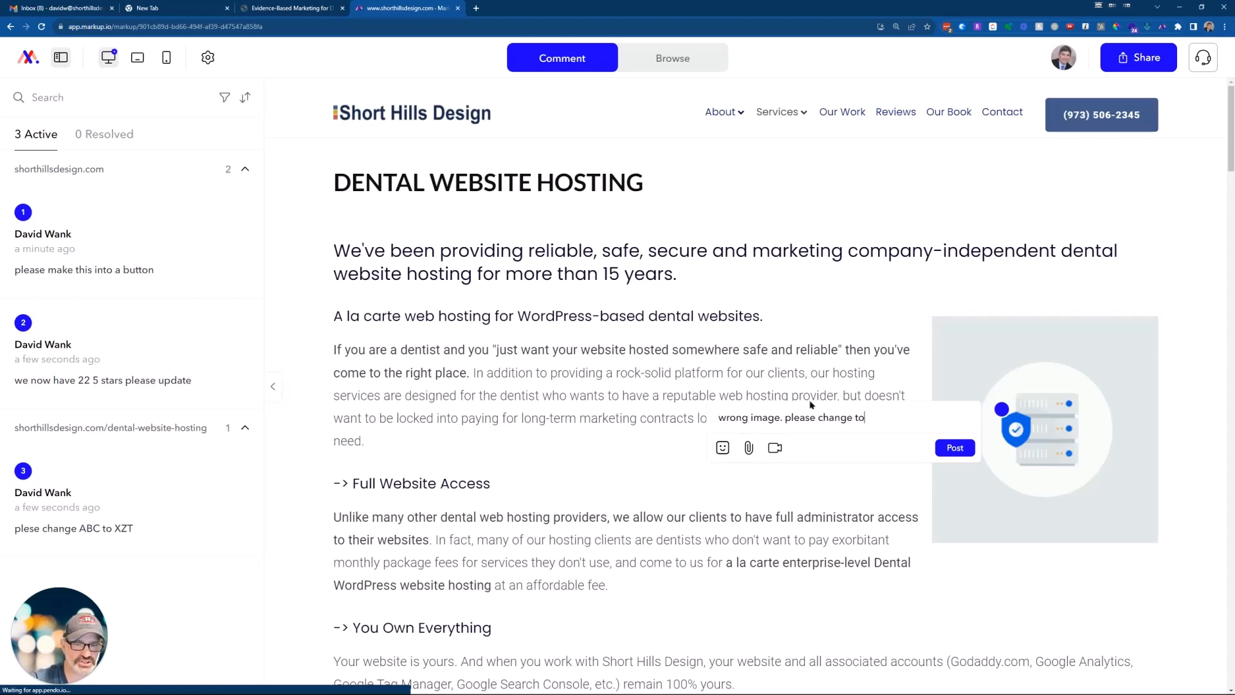
click(723, 448)
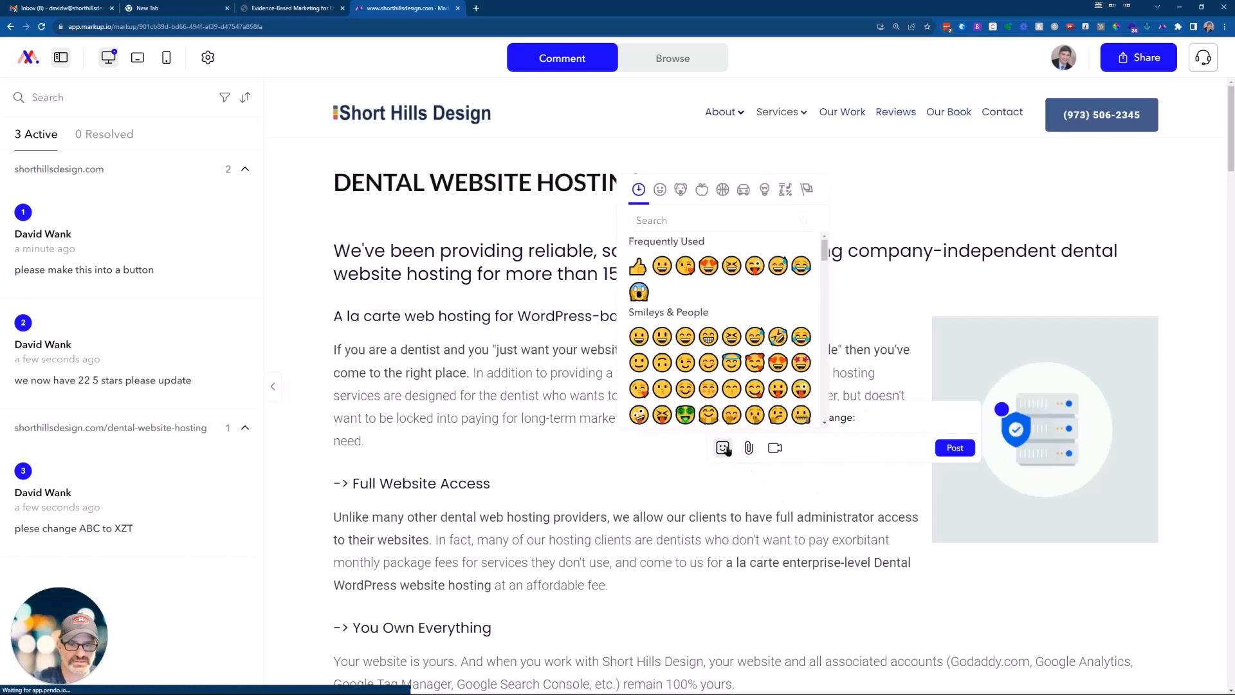
click(724, 448)
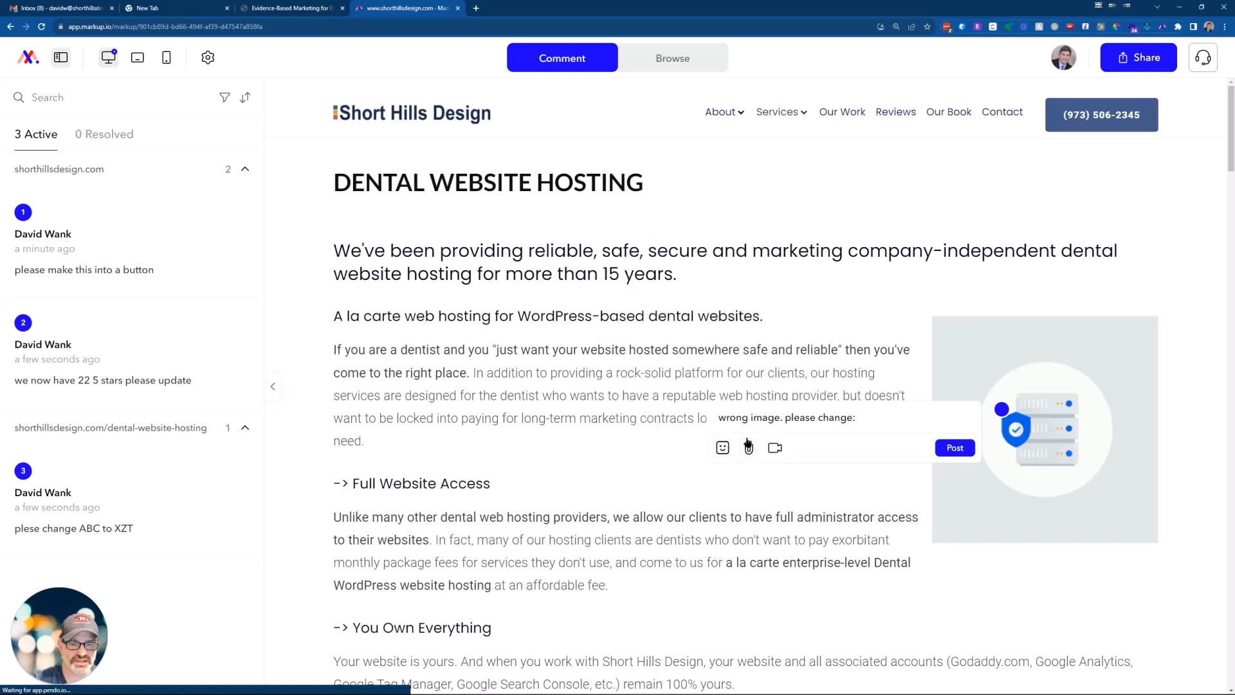
click(749, 446)
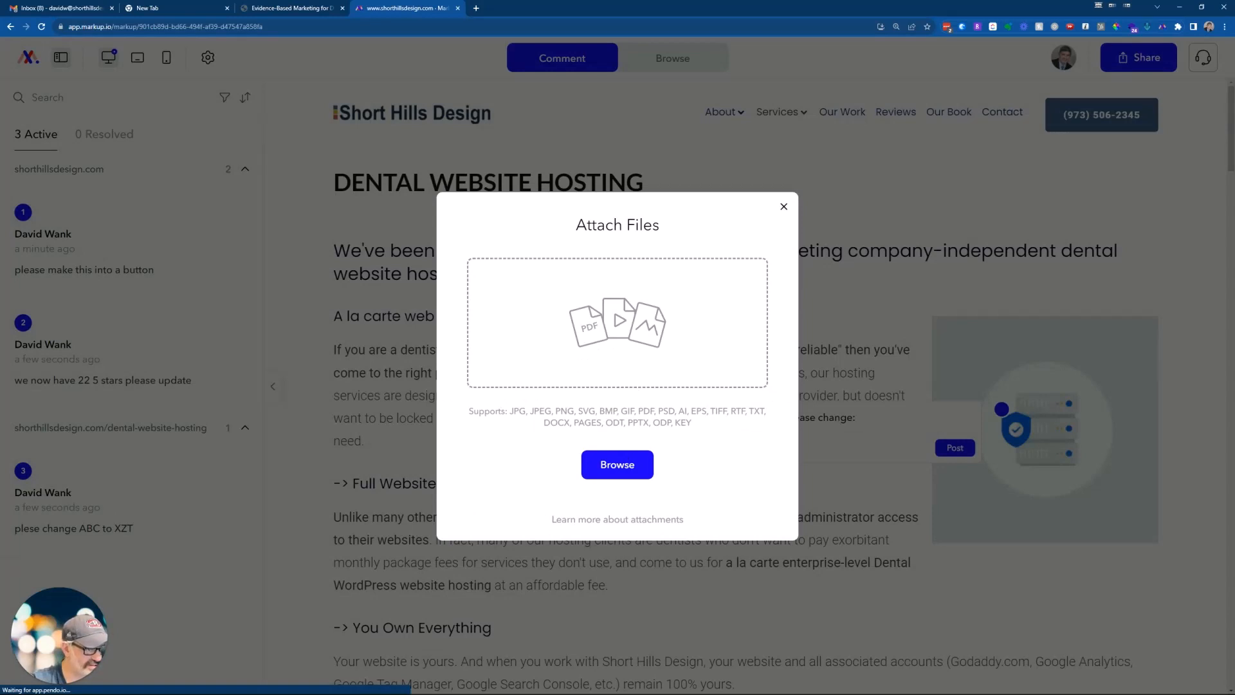
key(super+e)
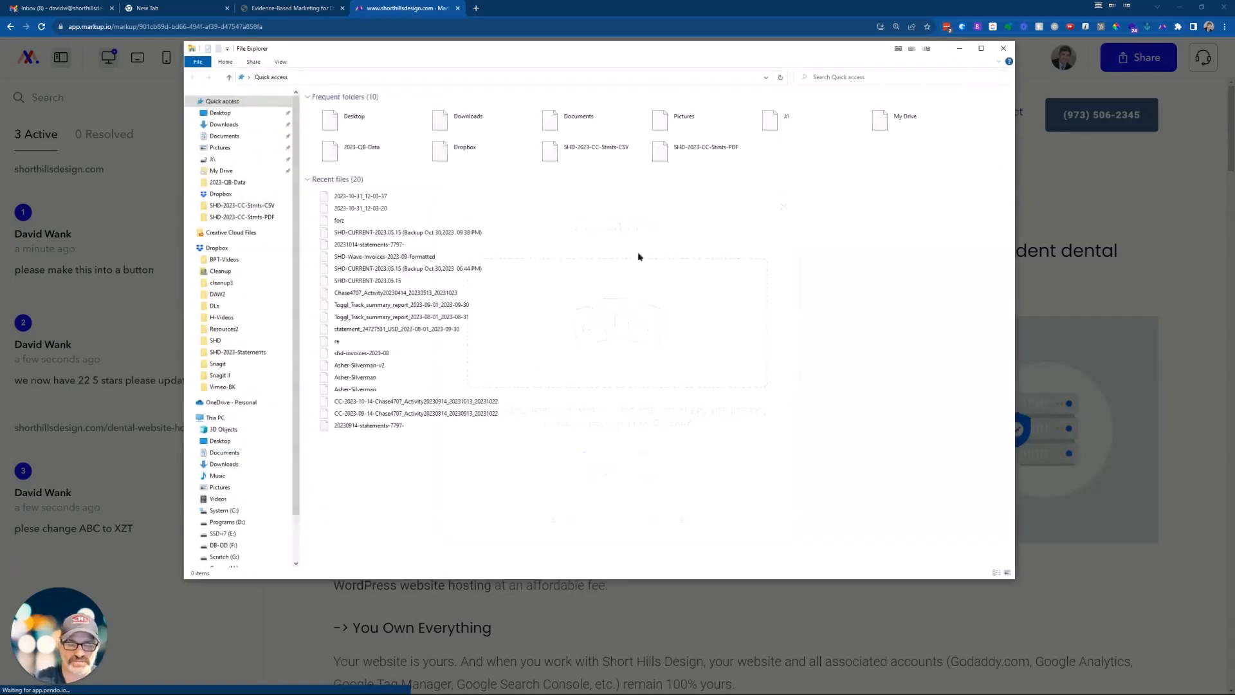
click(1004, 49)
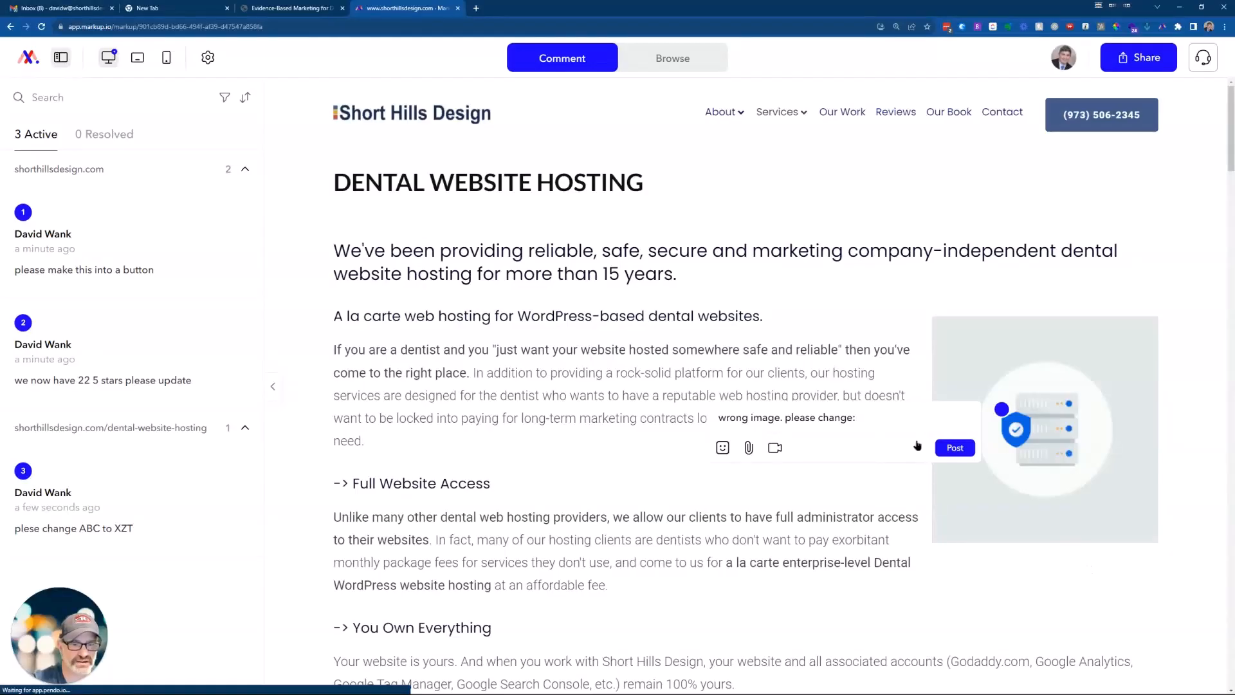
- Post the drafted image-change comment on the server illustration and return to the beginning of the page
click(955, 448)
scroll(718, 458, down, 4)
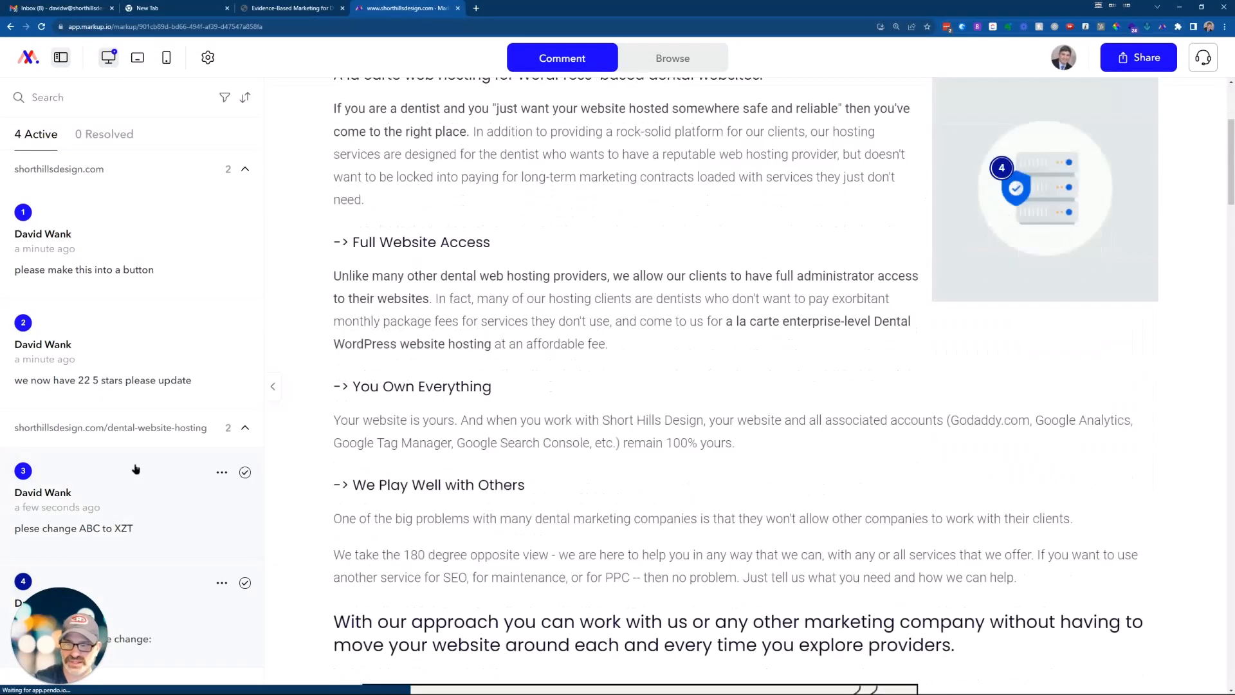
scroll(718, 459, up, 4)
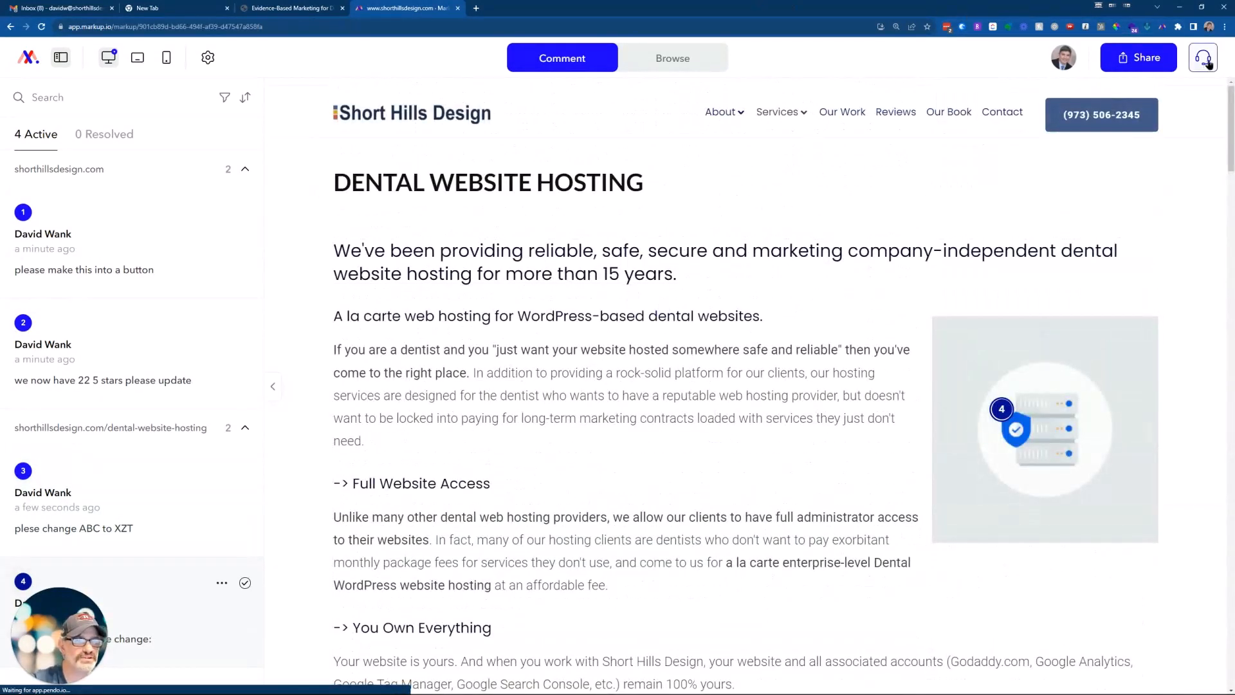
- Compare the Dental Website Hosting page in the tablet, mobile and desktop views
click(140, 58)
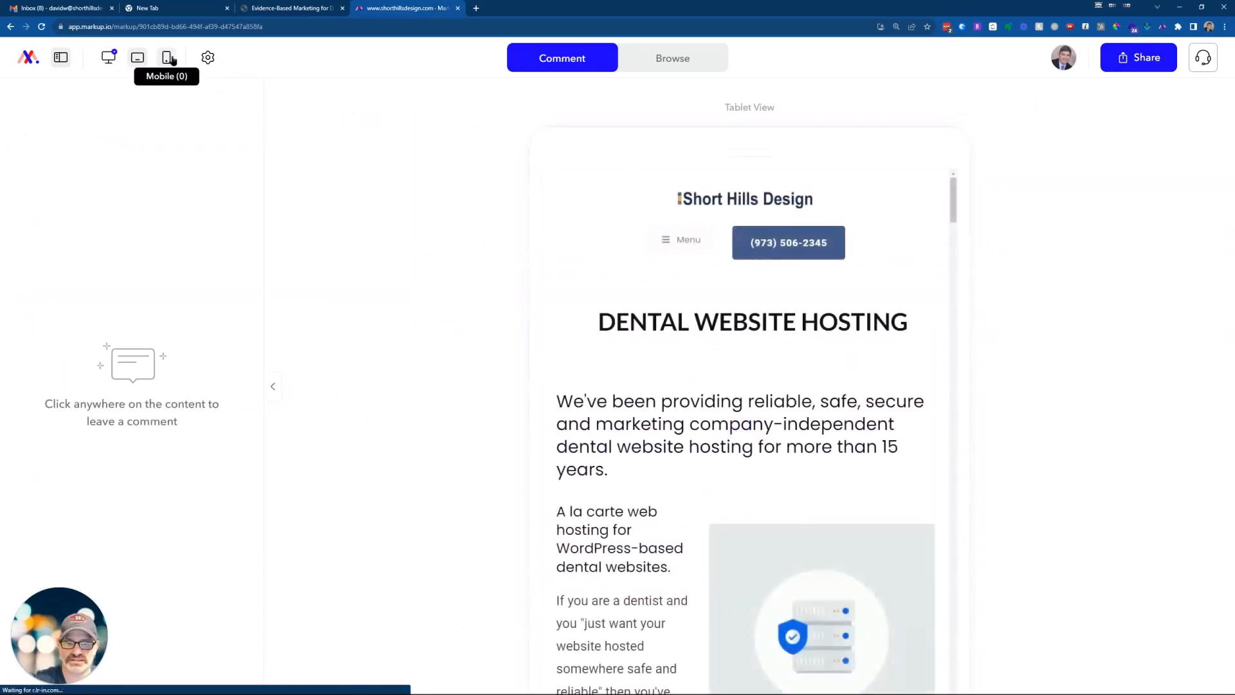
click(172, 59)
click(108, 58)
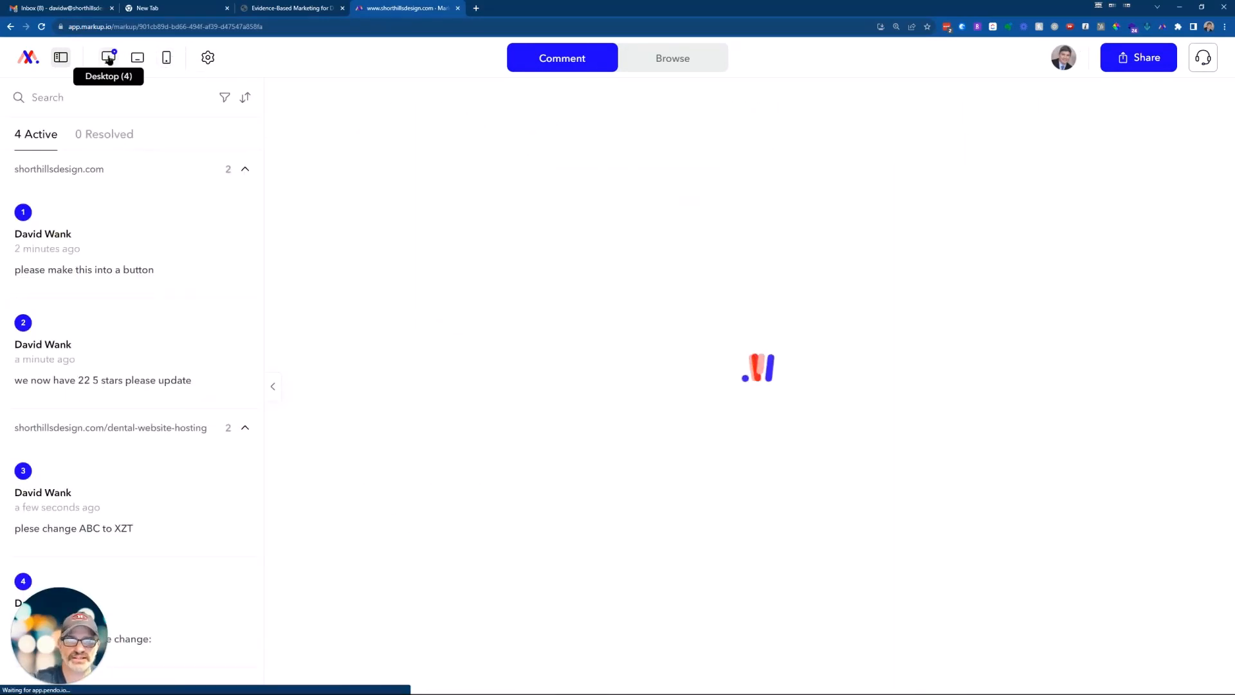
click(207, 57)
click(171, 58)
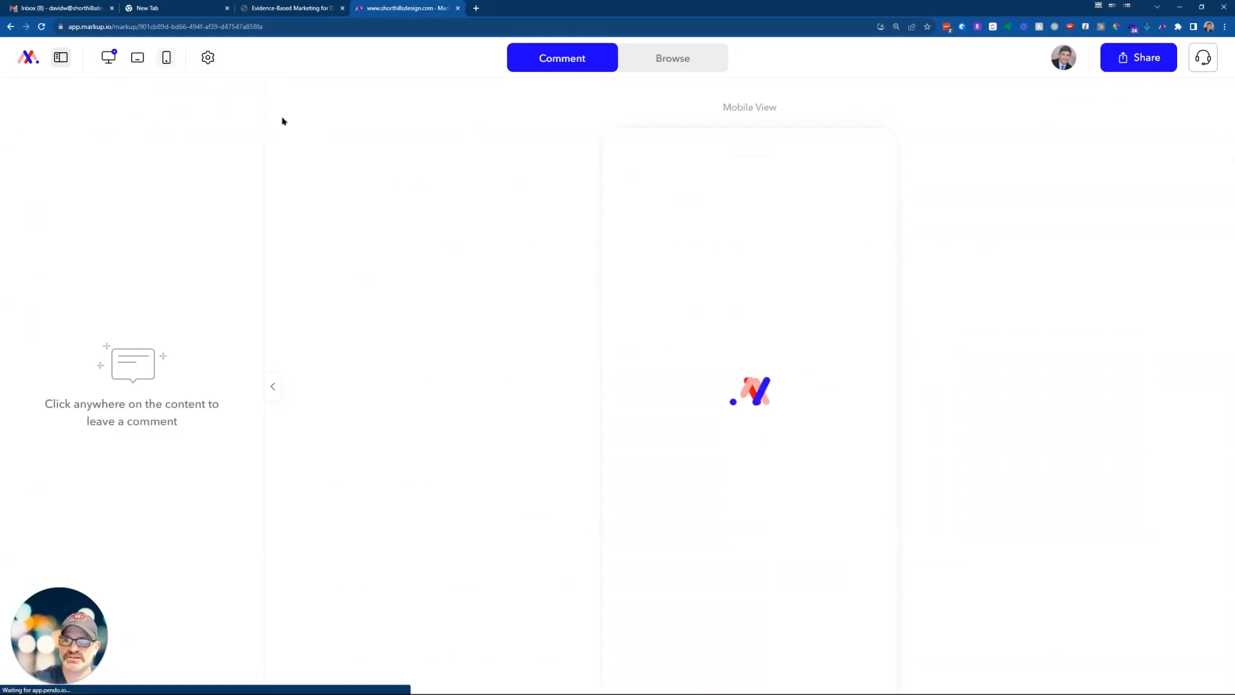
scroll(800, 476, down, 6)
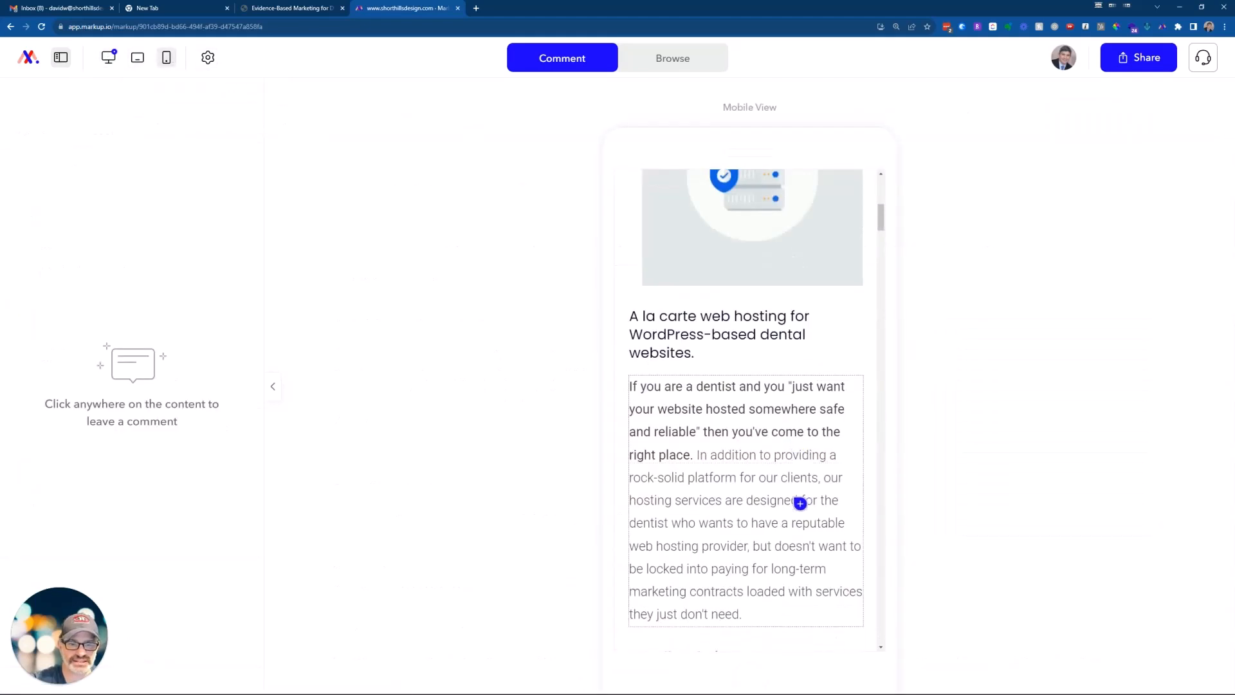
scroll(801, 503, up, 6)
click(137, 57)
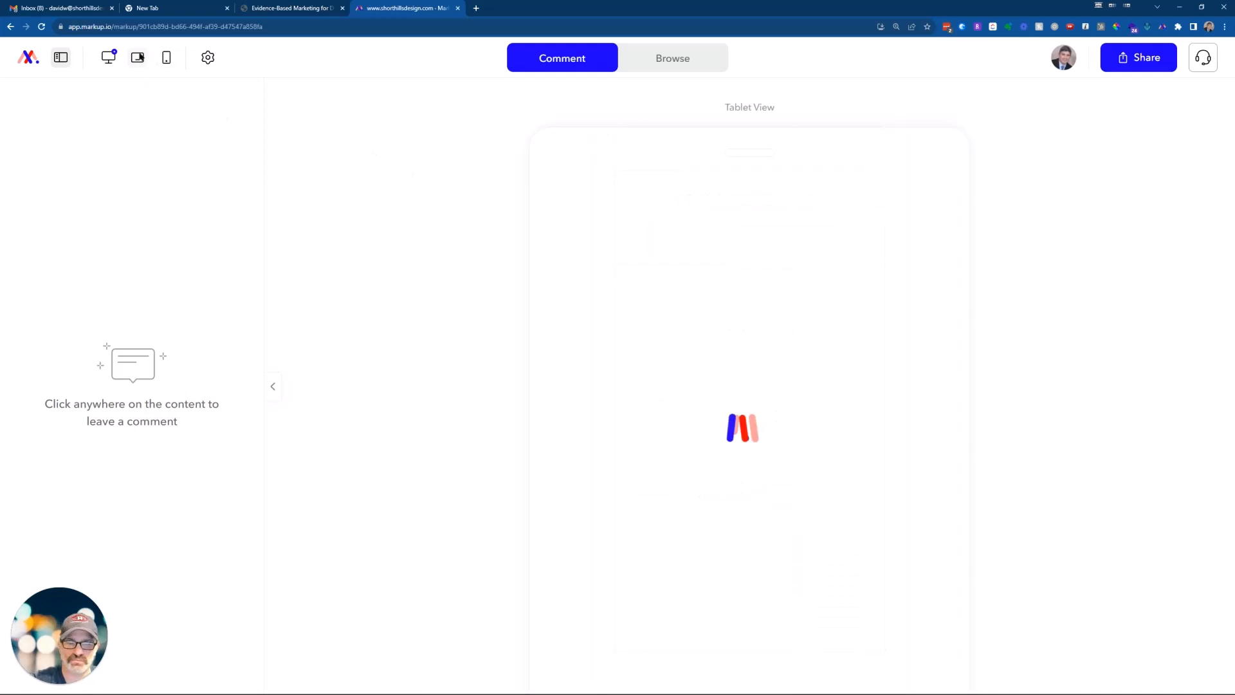
scroll(615, 382, down, 4)
scroll(614, 382, up, 5)
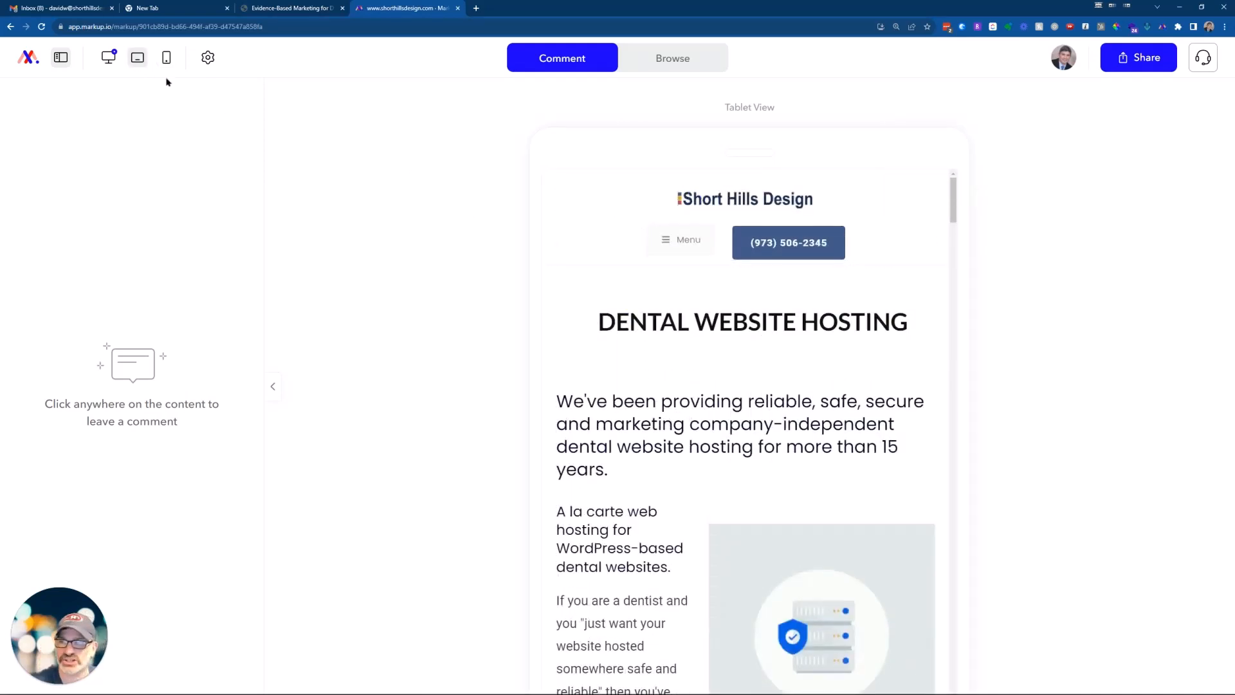
click(111, 56)
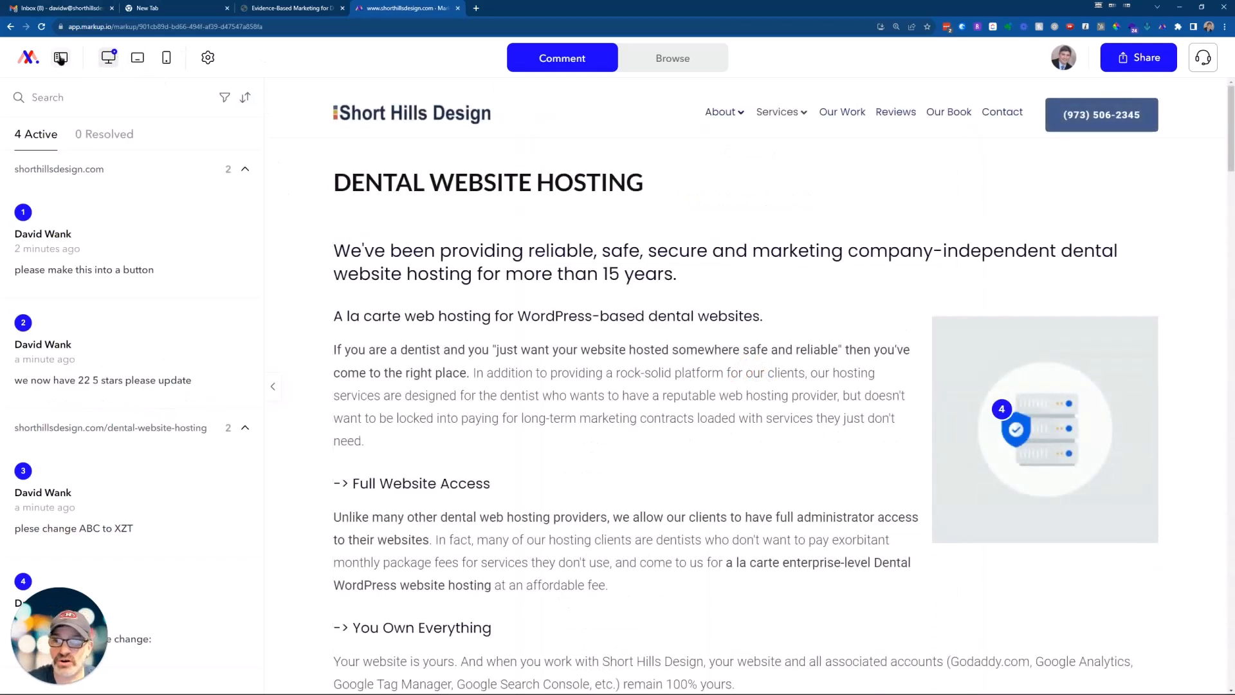
- Switch the Dental Website Hosting page to mobile view, review its layout and return to the server illustration
click(166, 57)
scroll(787, 327, down, 7)
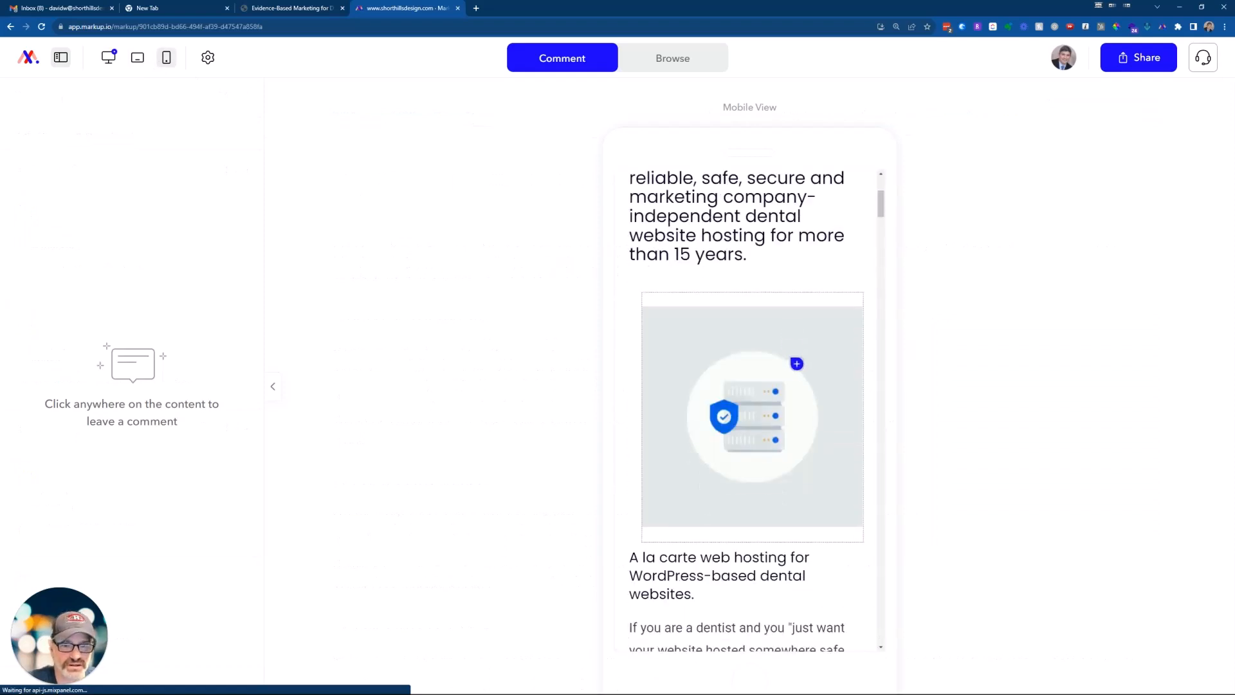
scroll(804, 399, up, 4)
scroll(788, 386, down, 8)
scroll(785, 386, down, 8)
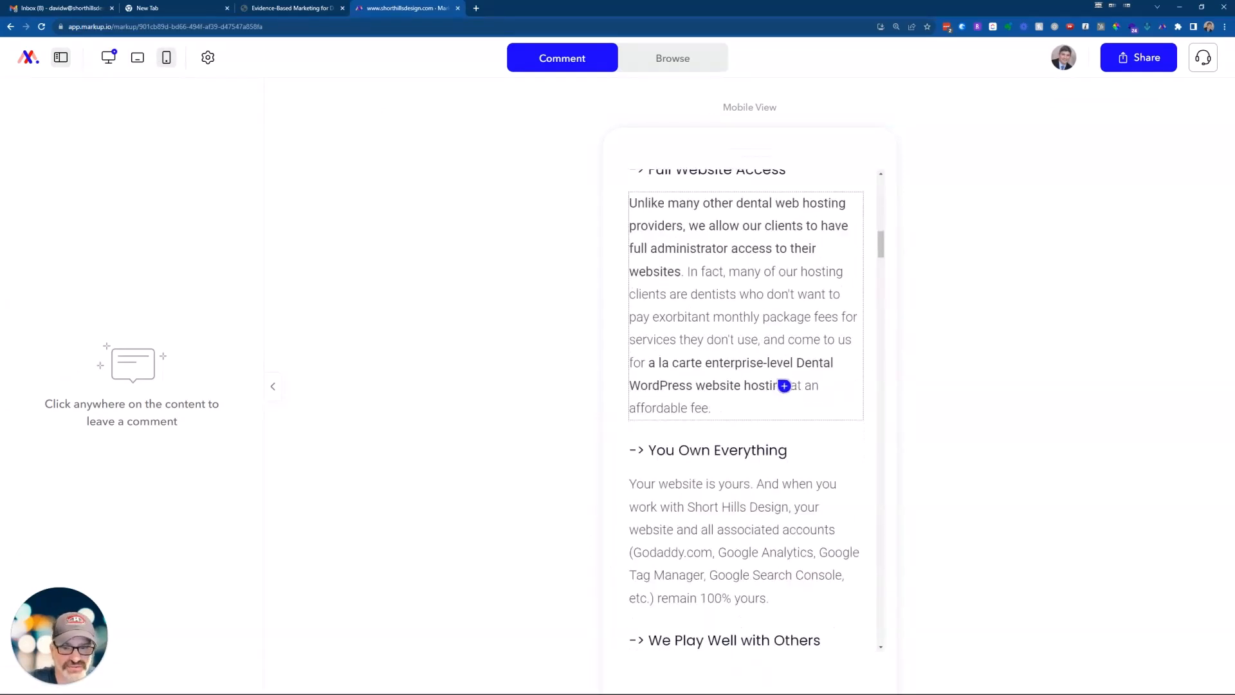
scroll(783, 388, up, 14)
scroll(783, 388, up, 5)
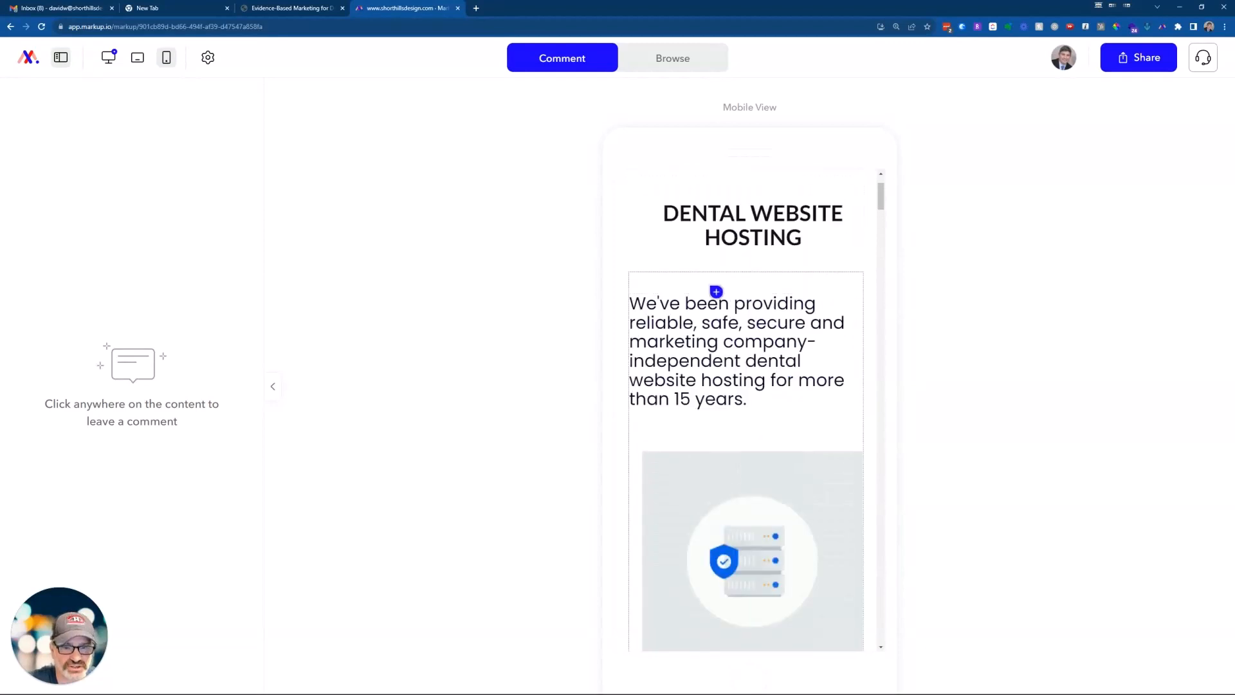
click(787, 448)
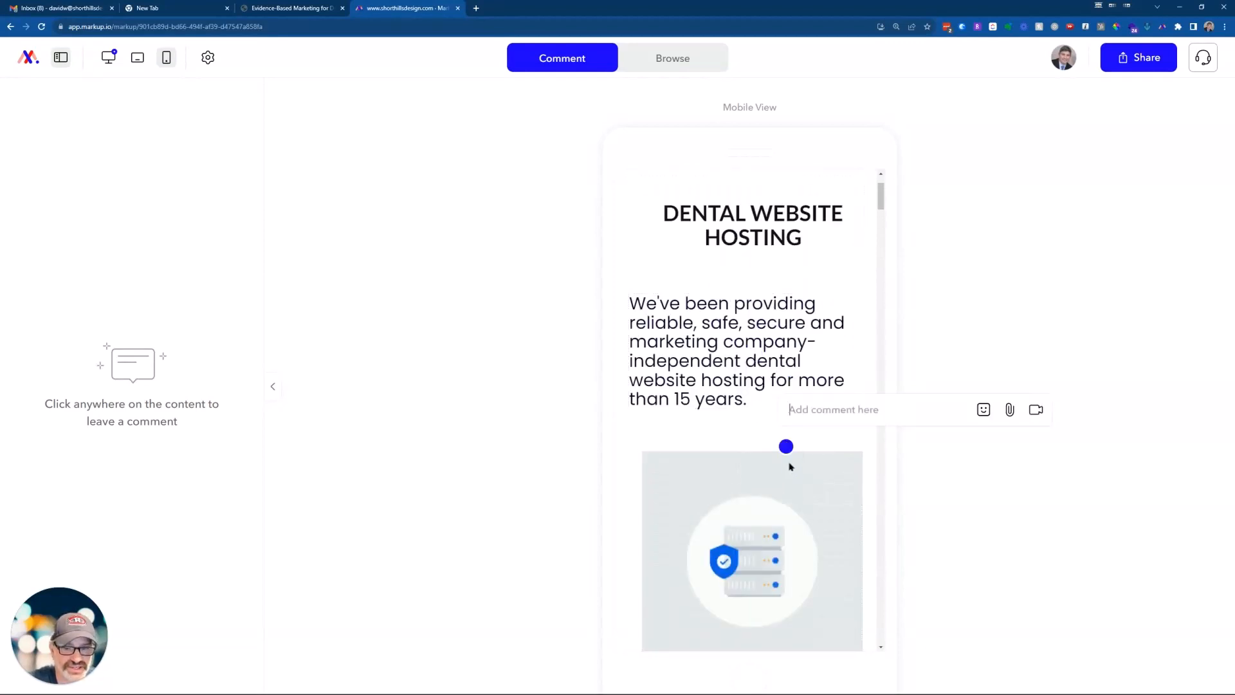
click(791, 472)
click(790, 473)
click(791, 472)
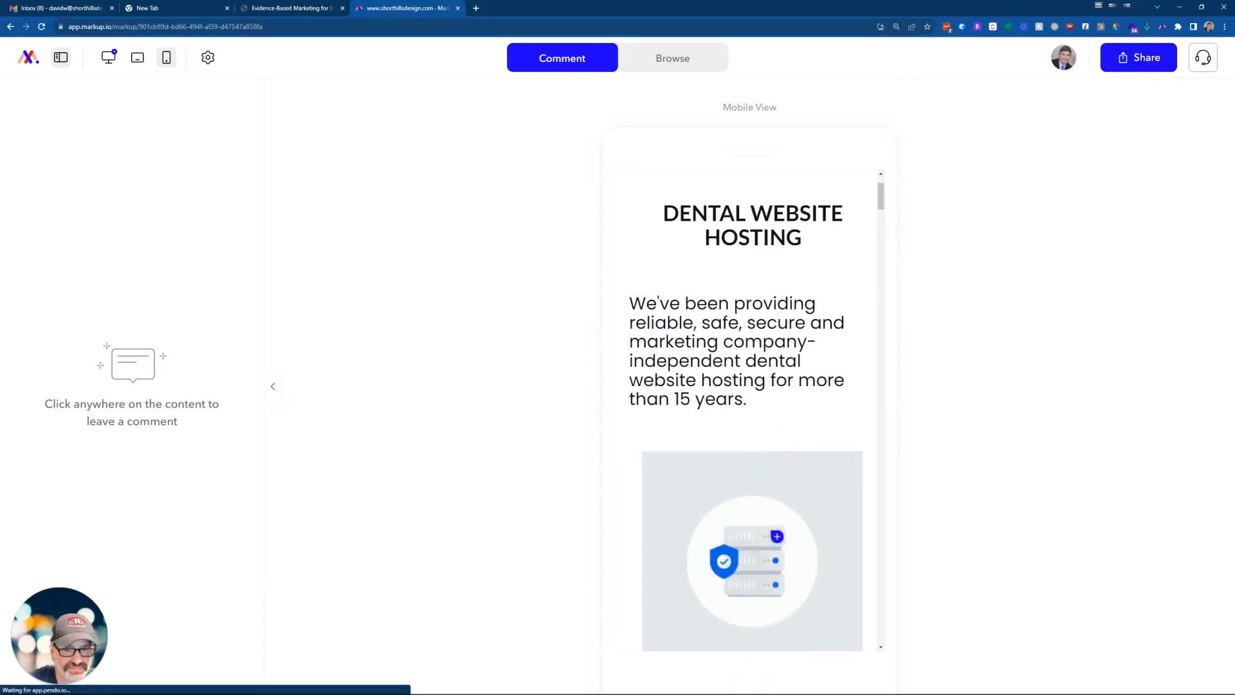
- Post the comment "image isn't centered" on the server illustration in mobile view
click(813, 473)
text(im a)
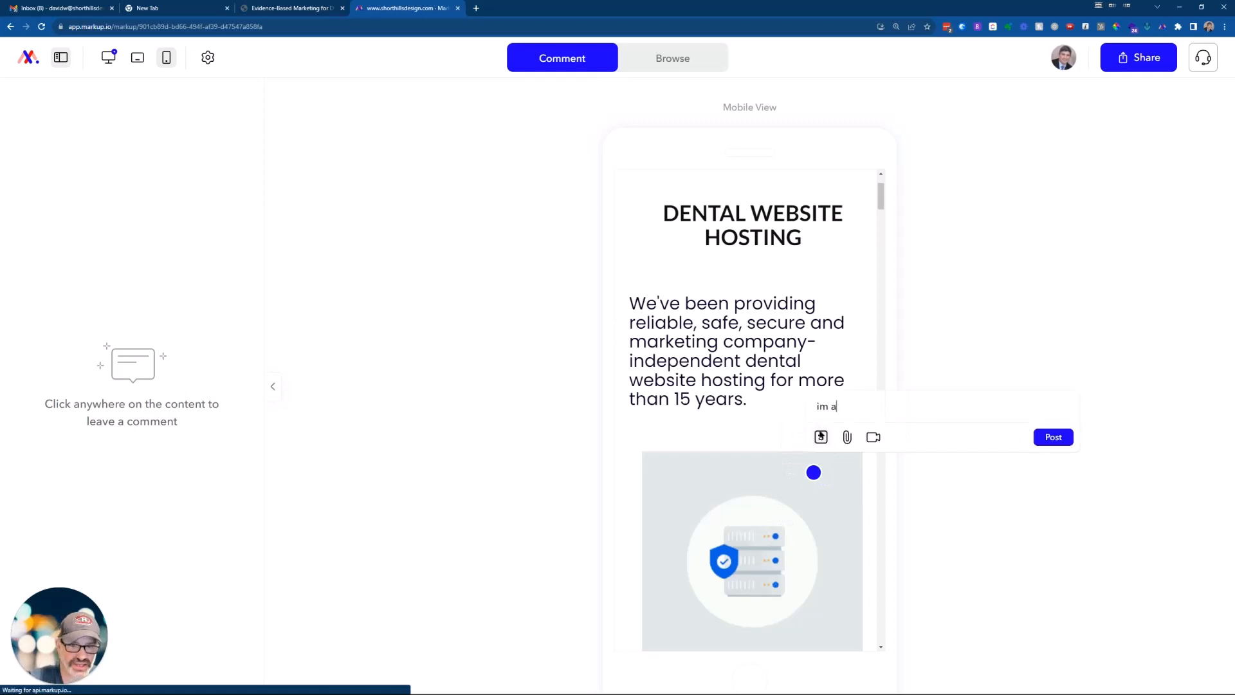
text(geiage)
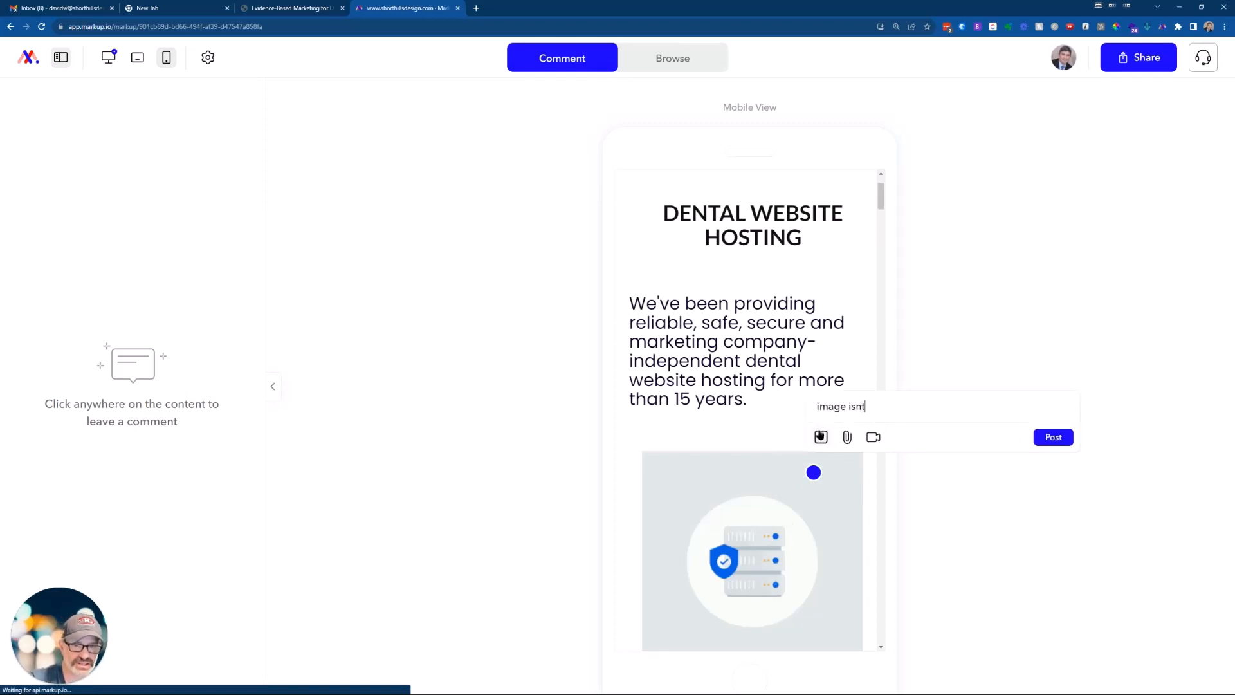
text( isn't centered)
key(Return)
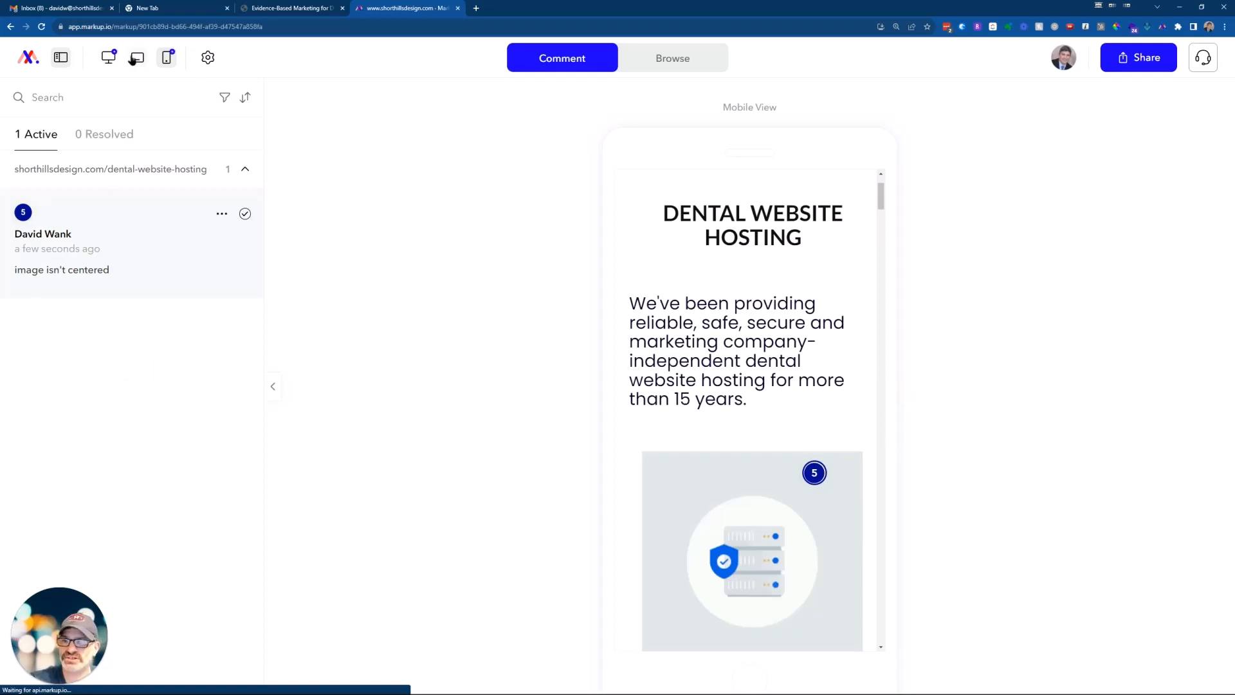
- Compare the comment lists of the desktop and mobile views, ending in the mobile view
click(109, 57)
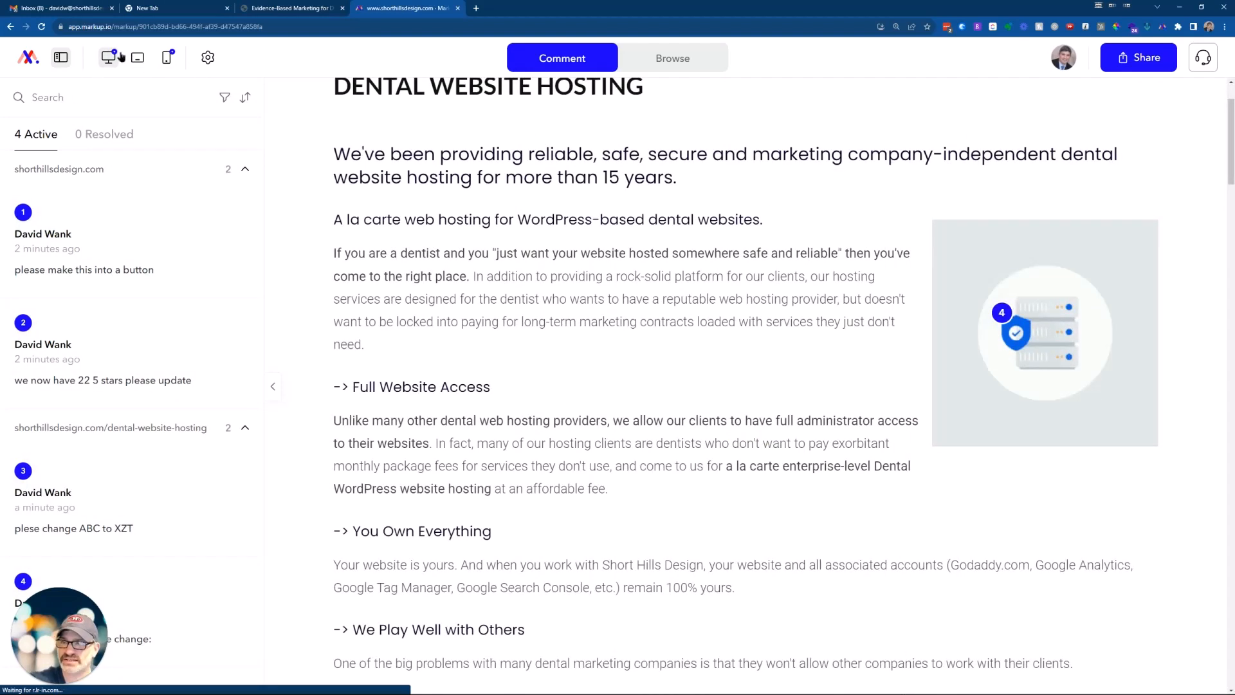
click(166, 58)
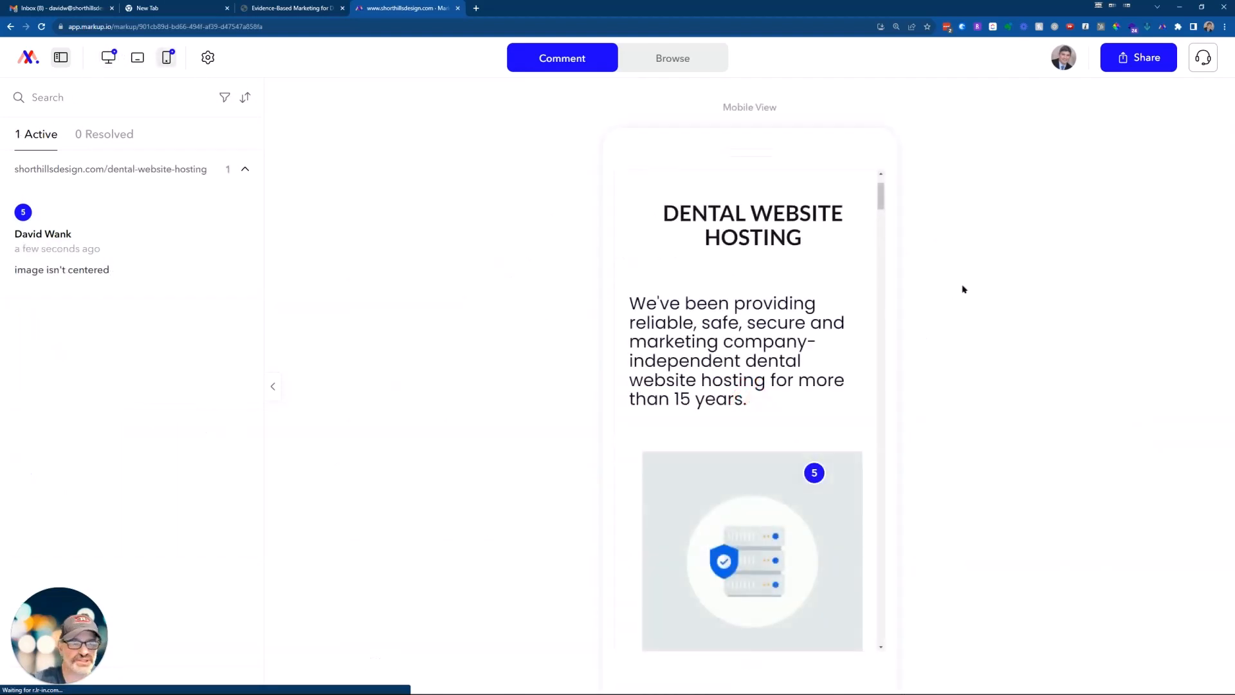
scroll(750, 326, up, 2)
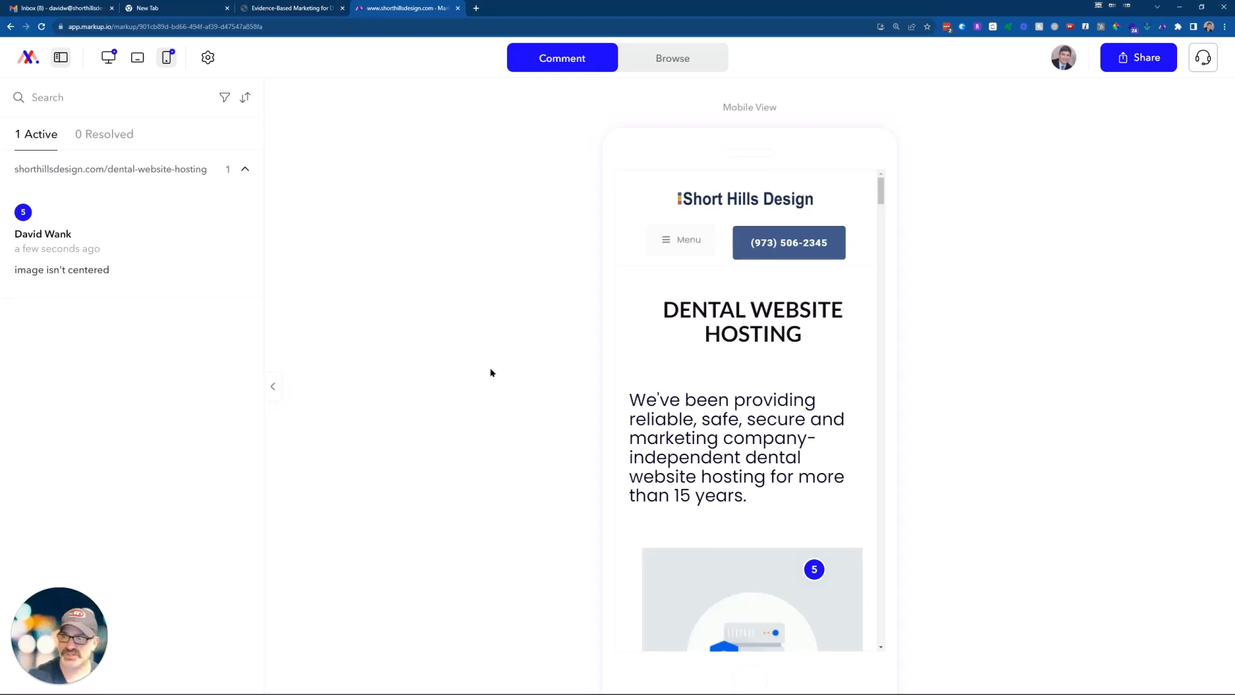
- Open the Contact link comment thread in desktop view, view its attached screenshot and close it
click(108, 56)
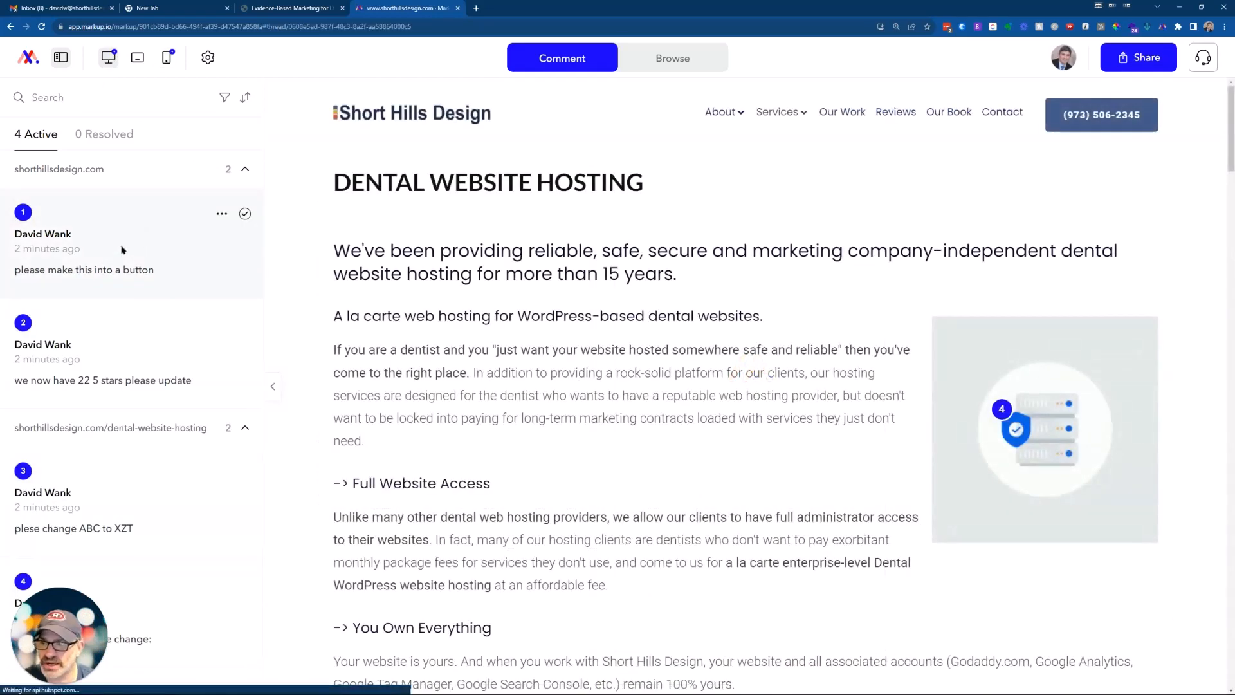
click(123, 249)
click(117, 208)
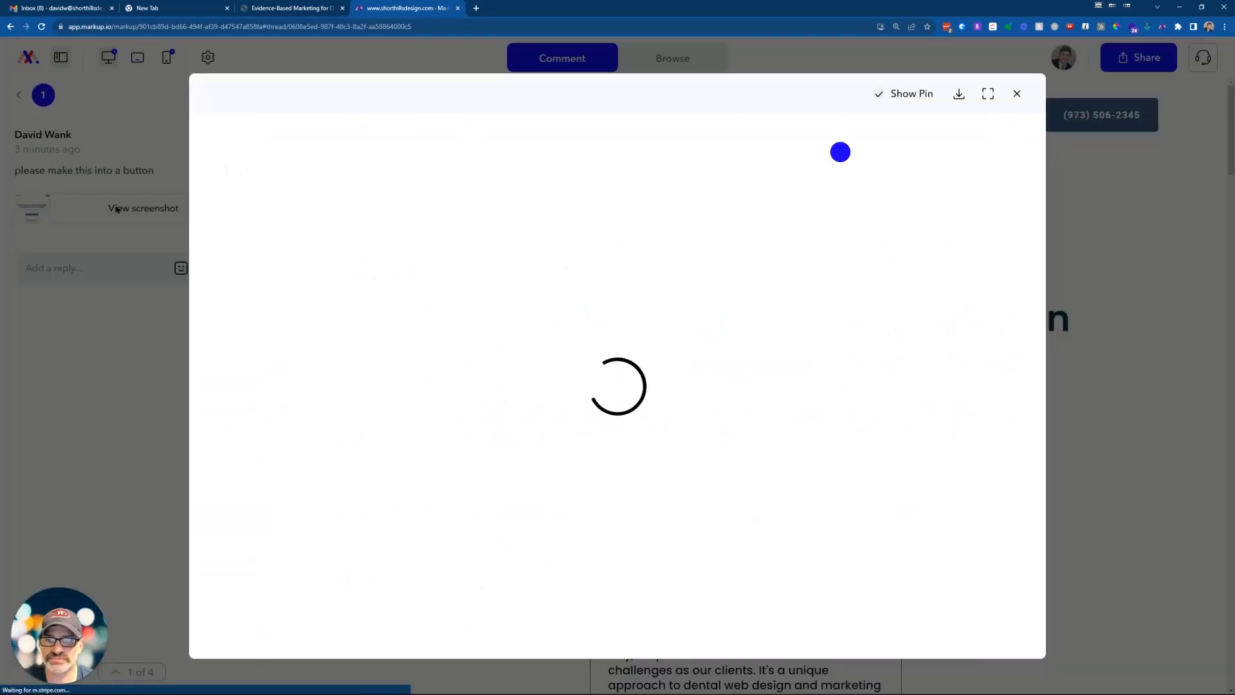
click(1017, 94)
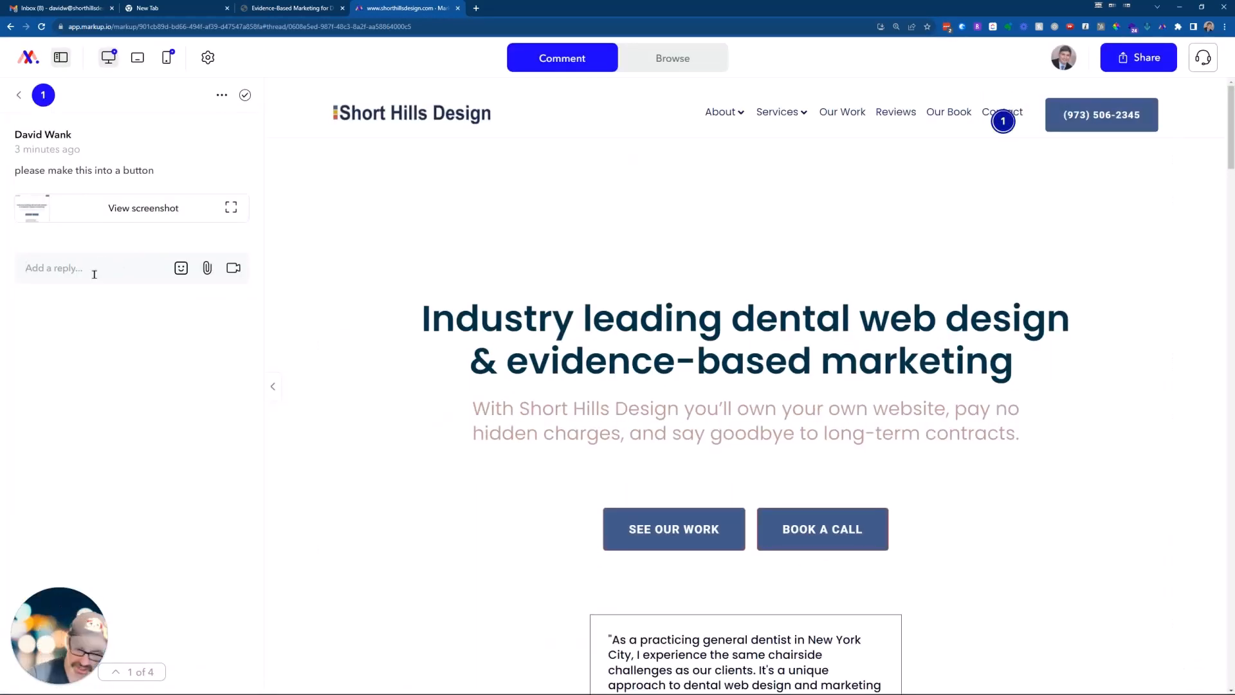
- Post the reply "great we will fix this." in the Contact link comment thread
text(great we)
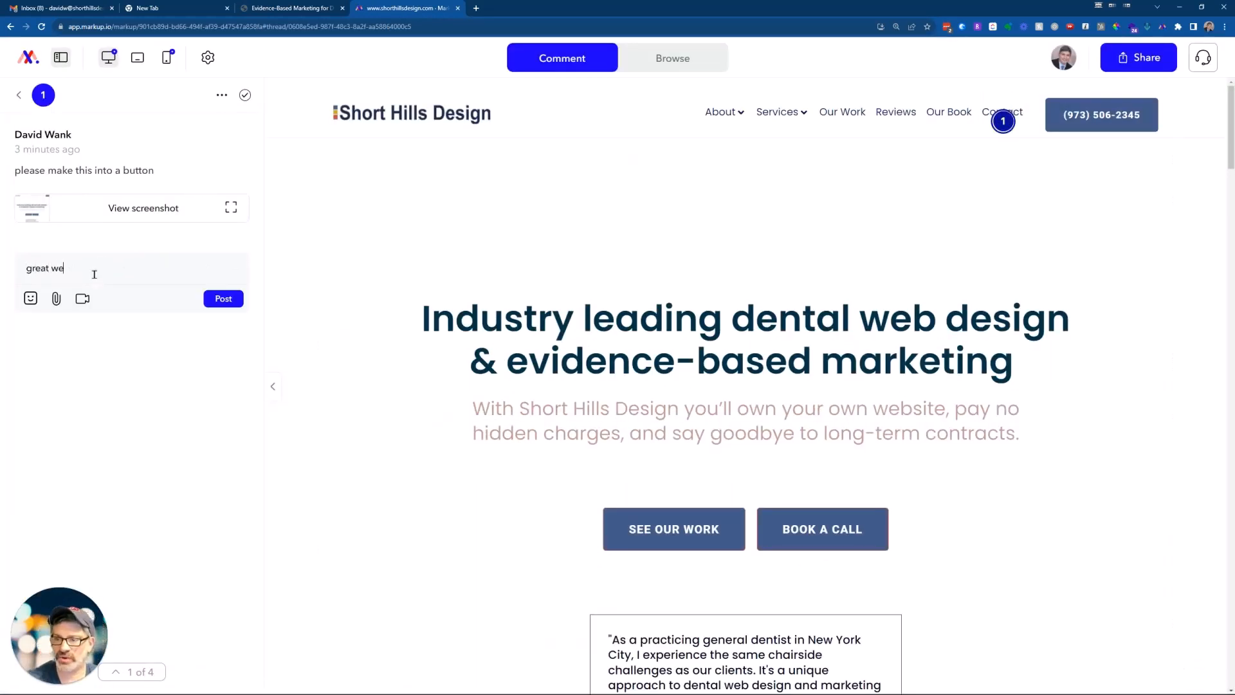
text( will fix this.)
key(Return)
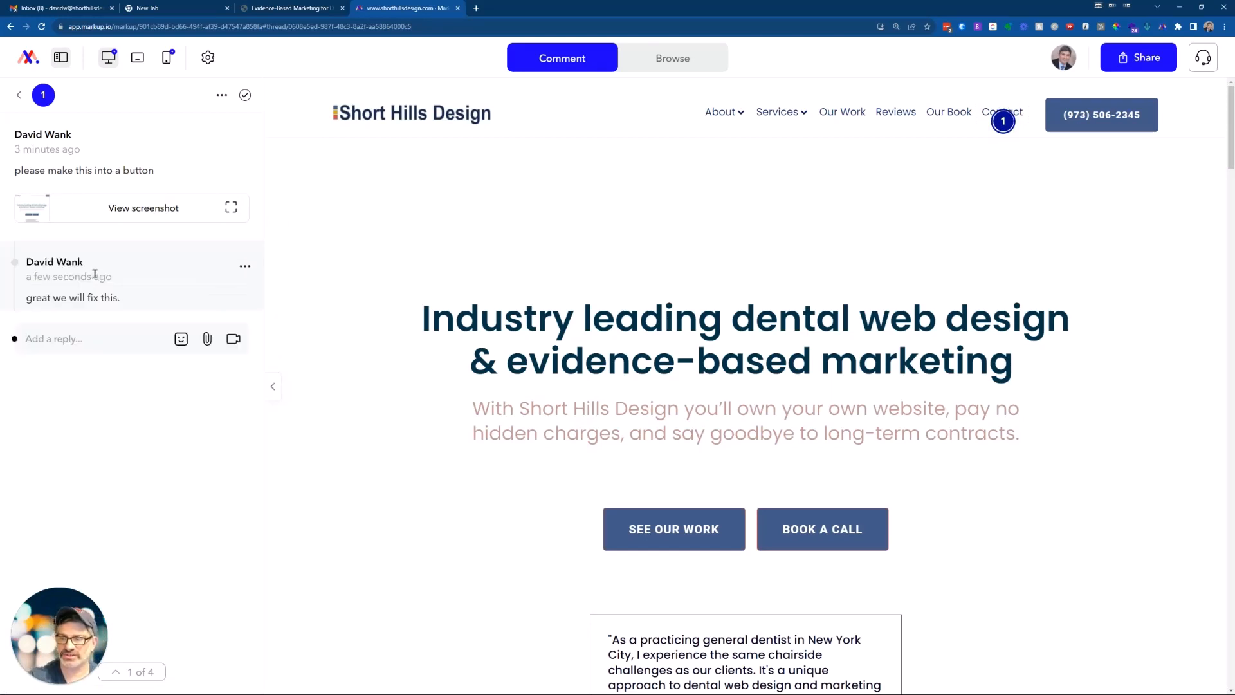
- Open the settings for email notifications and pin display
click(209, 57)
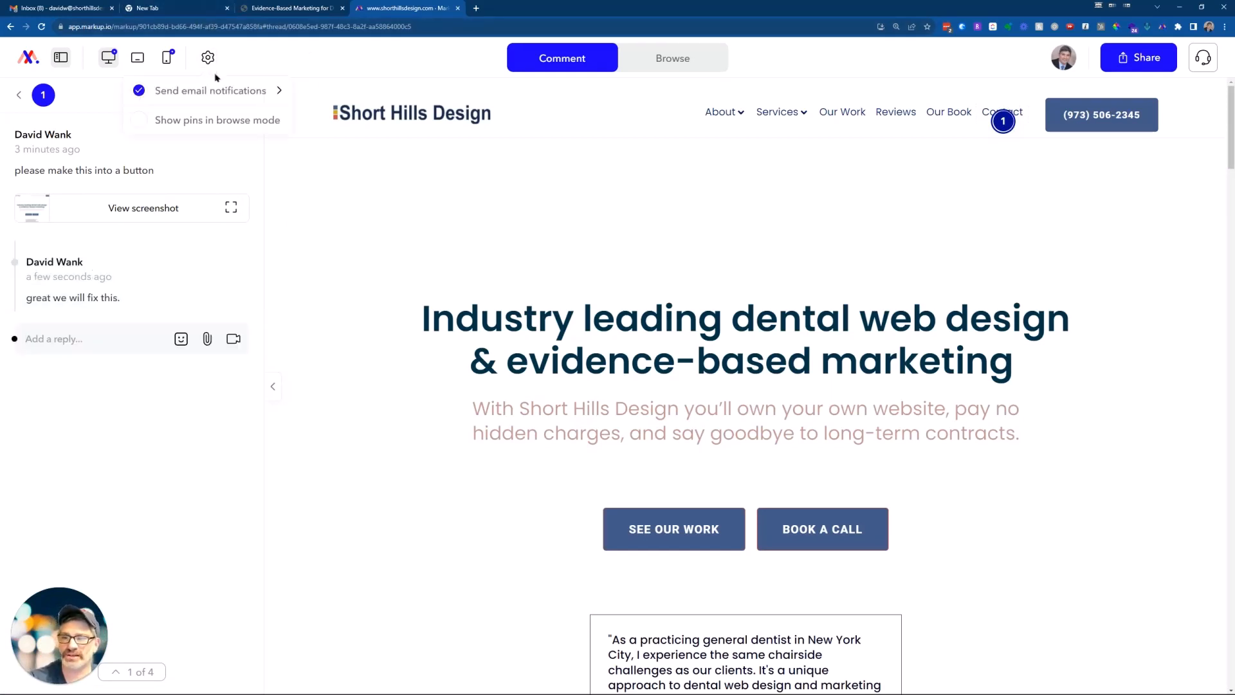